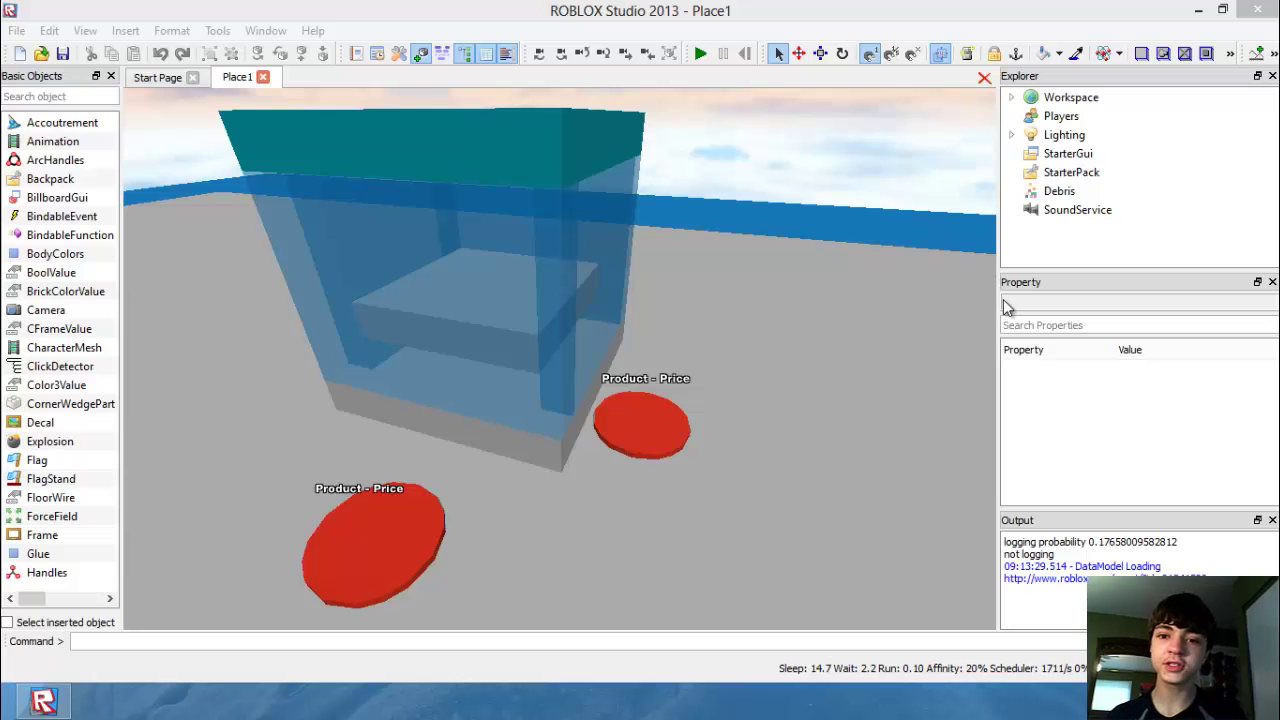
Fly the camera toward the cyan dropper box near the Claim Tycoon buttons.
right_drag(749, 325, 760, 330)
key(w)
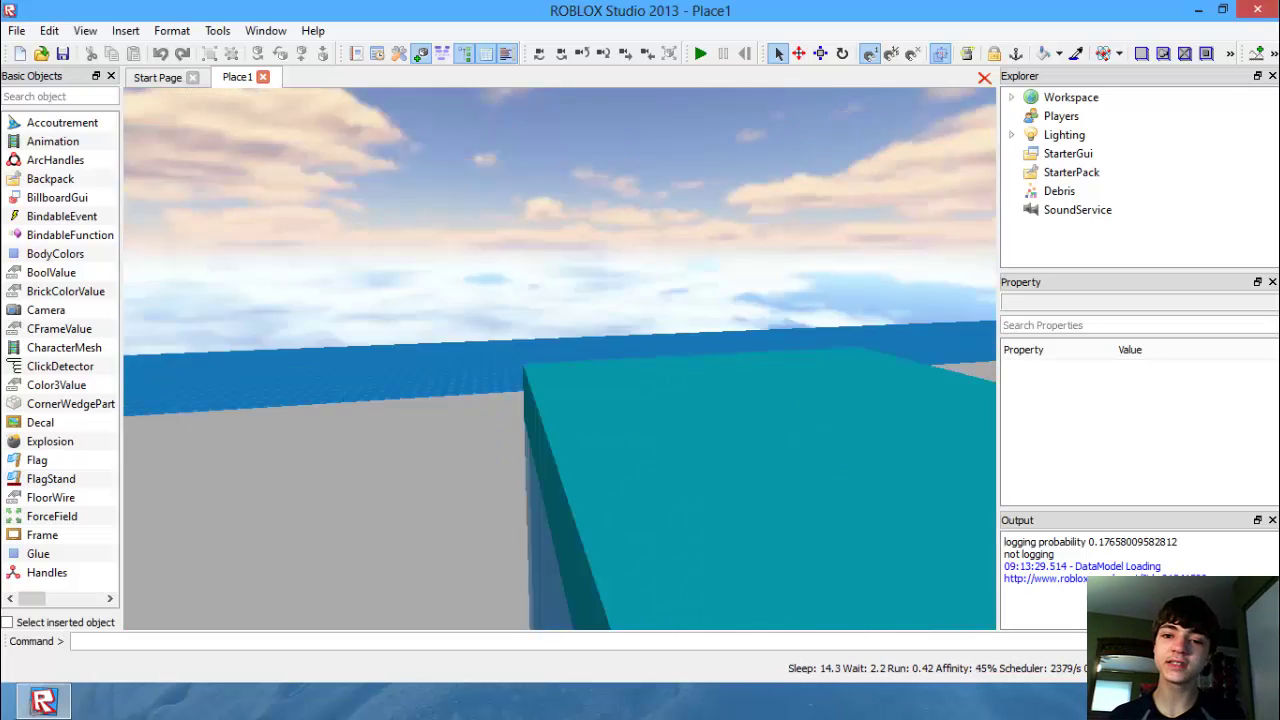
key(s)
key(s)
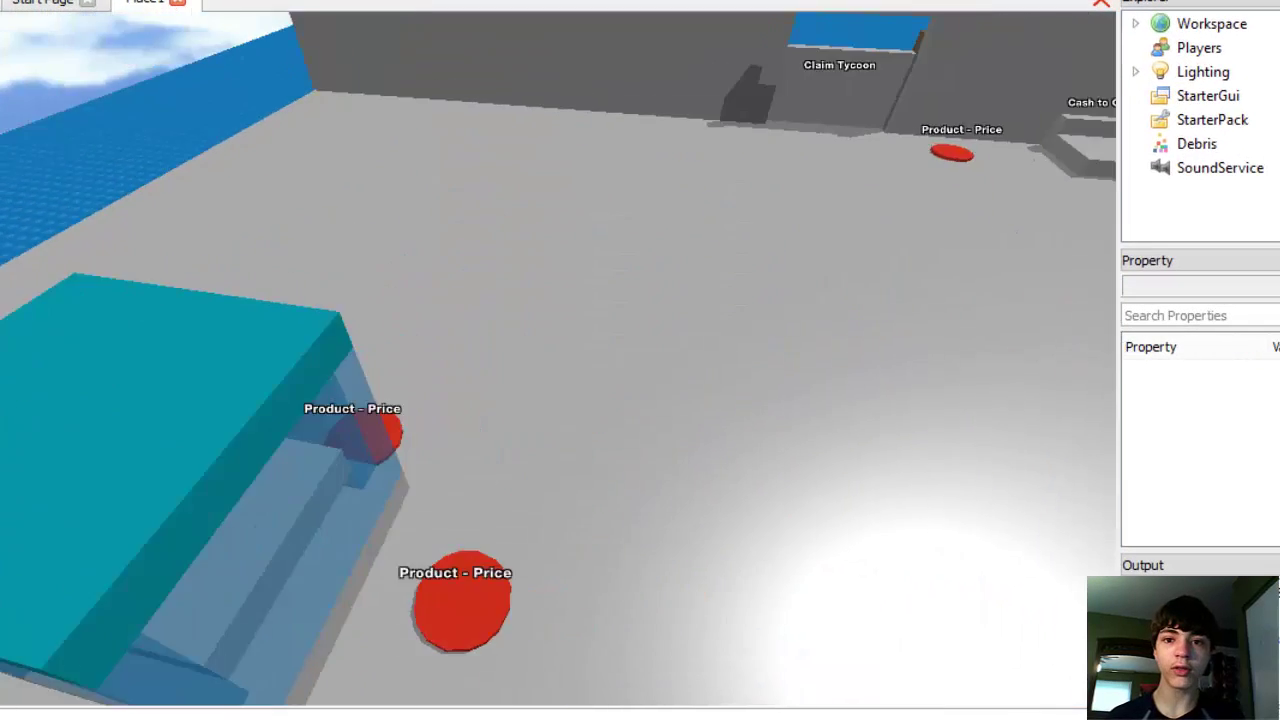
key(w)
key(s)
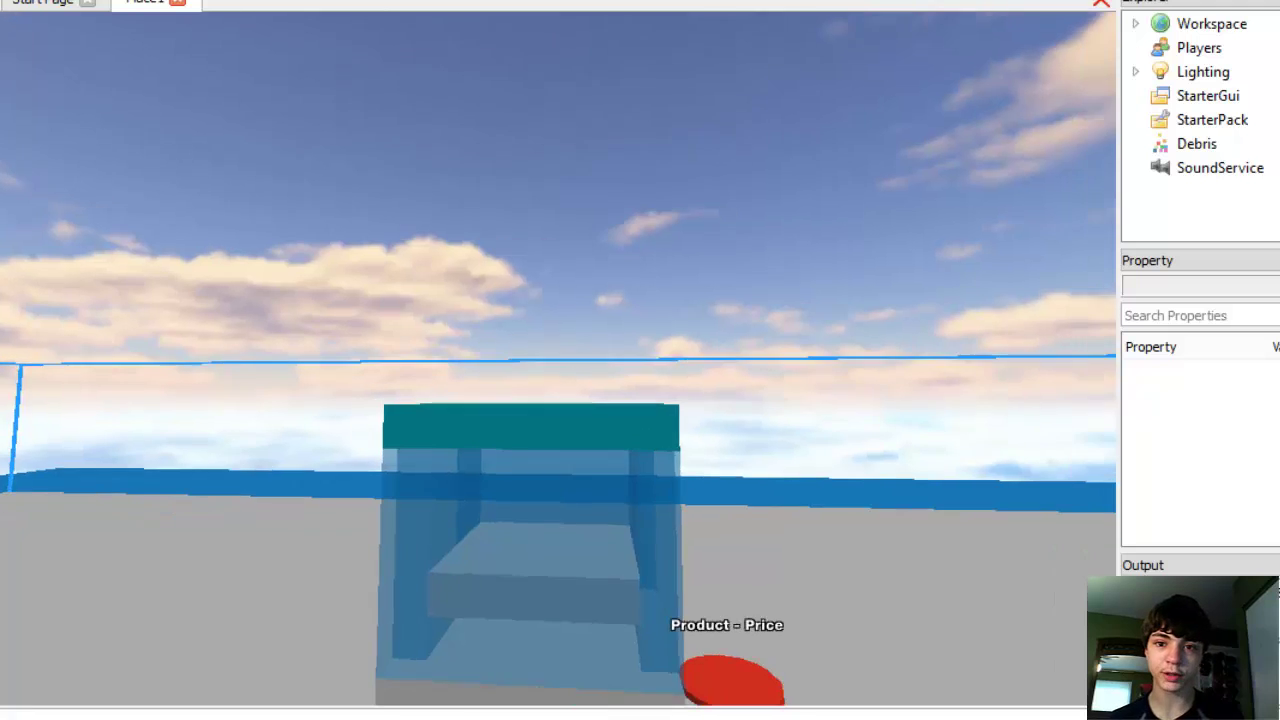
key(w)
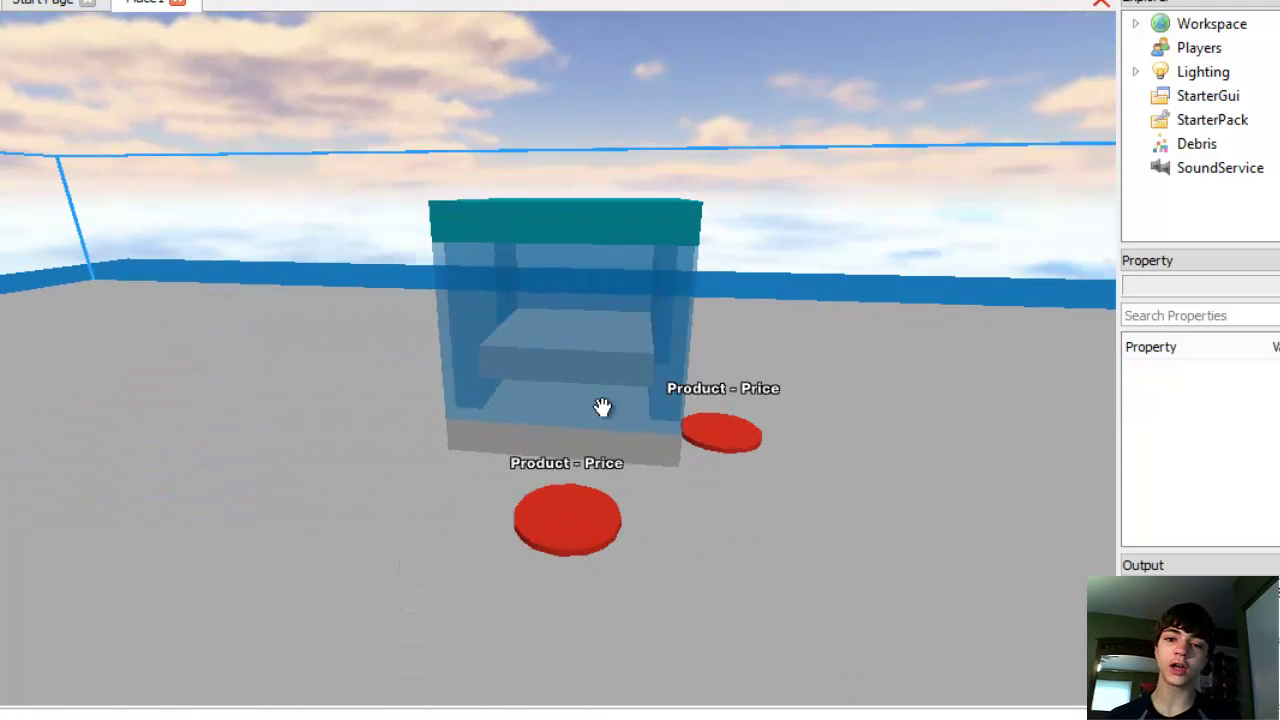
Expand Workspace and the Tycoon model to list MoneyBricks, Products, Purchasing and Floor.
click(603, 420)
click(1158, 168)
scroll(1208, 143, down, 2)
scroll(1246, 166, up, 1)
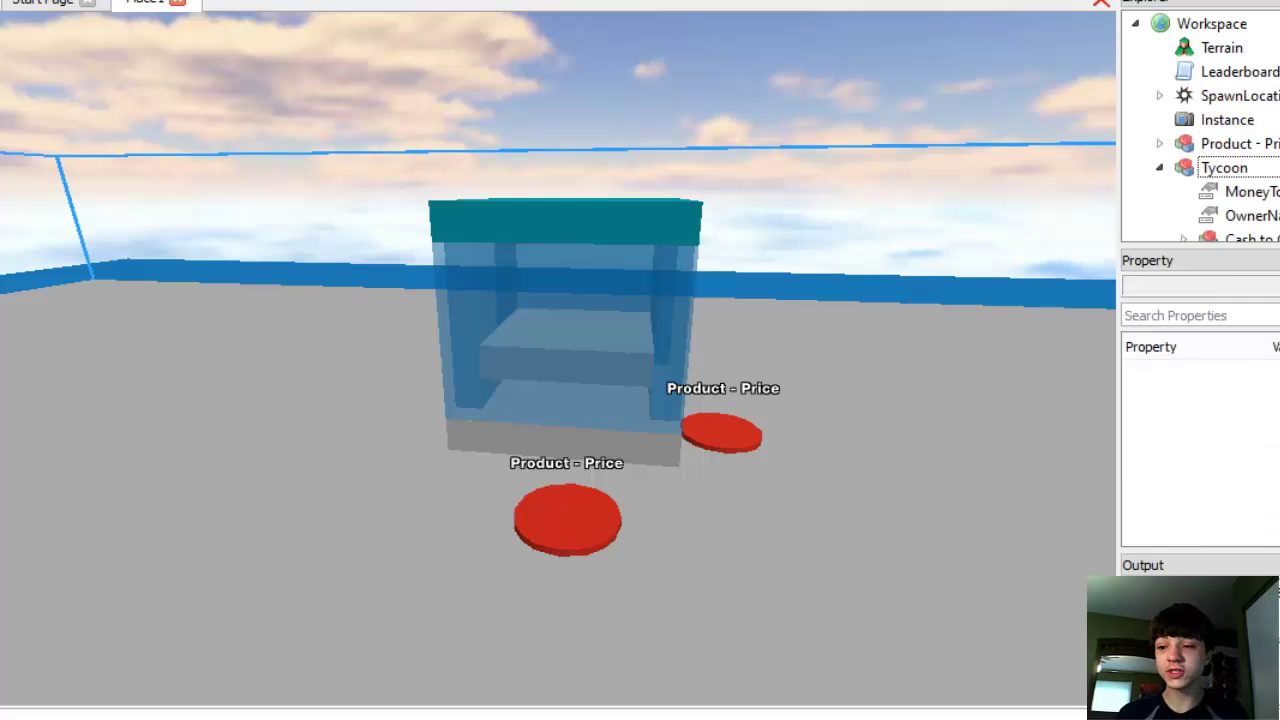
scroll(1200, 130, down, 1)
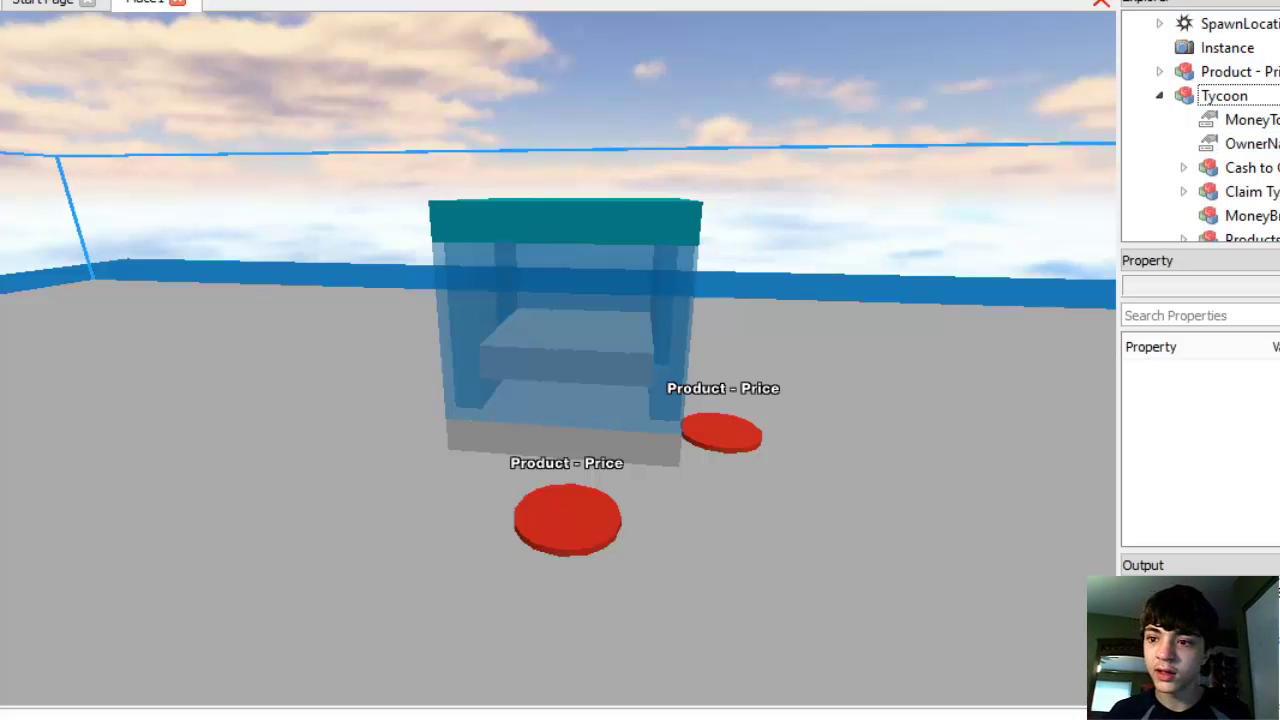
scroll(1200, 130, down, 3)
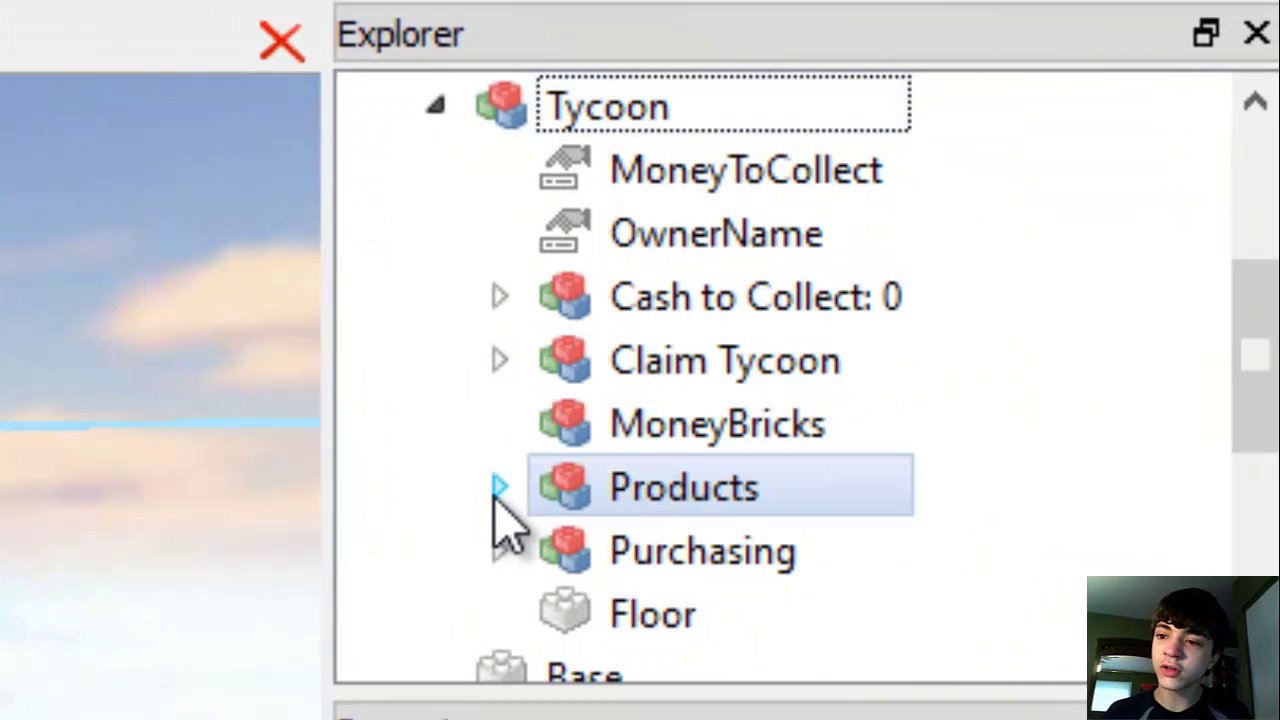
Open Products > Dropper > Script > RemoveBrick, placing the cursor after removeBrick().
click(498, 488)
scroll(590, 372, down, 1)
click(563, 360)
click(625, 423)
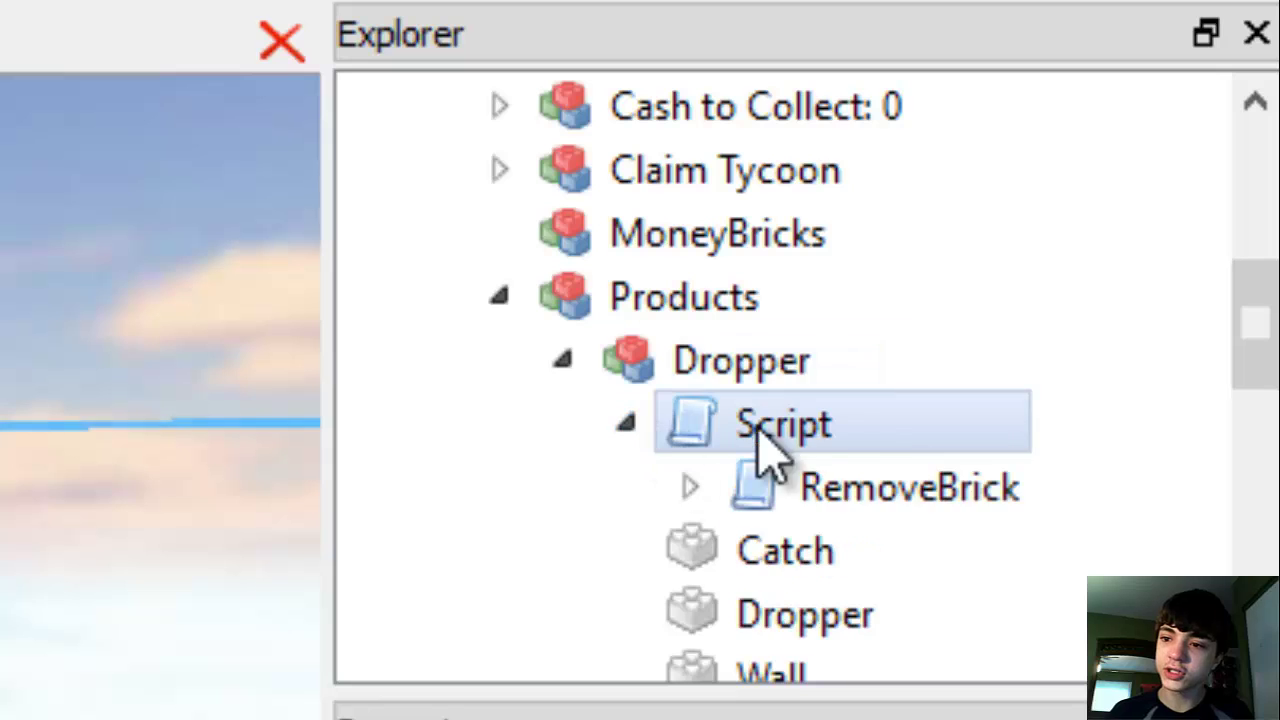
double_click(820, 487)
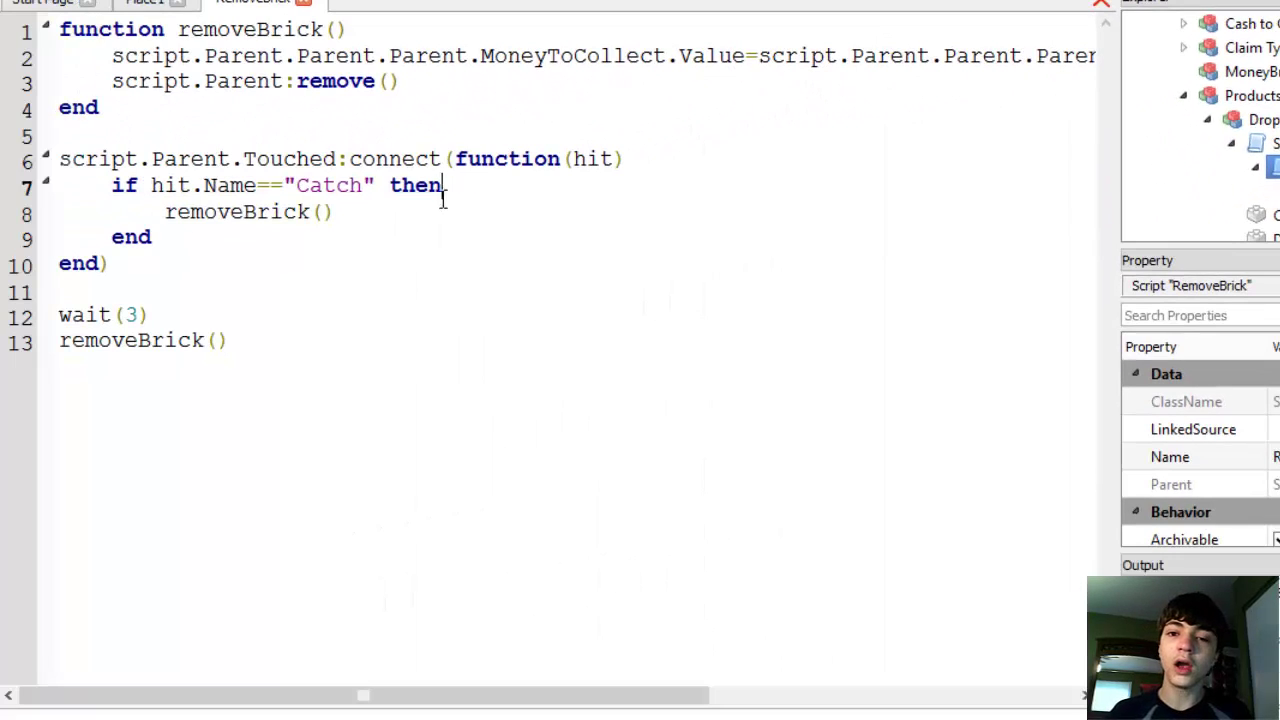
click(450, 204)
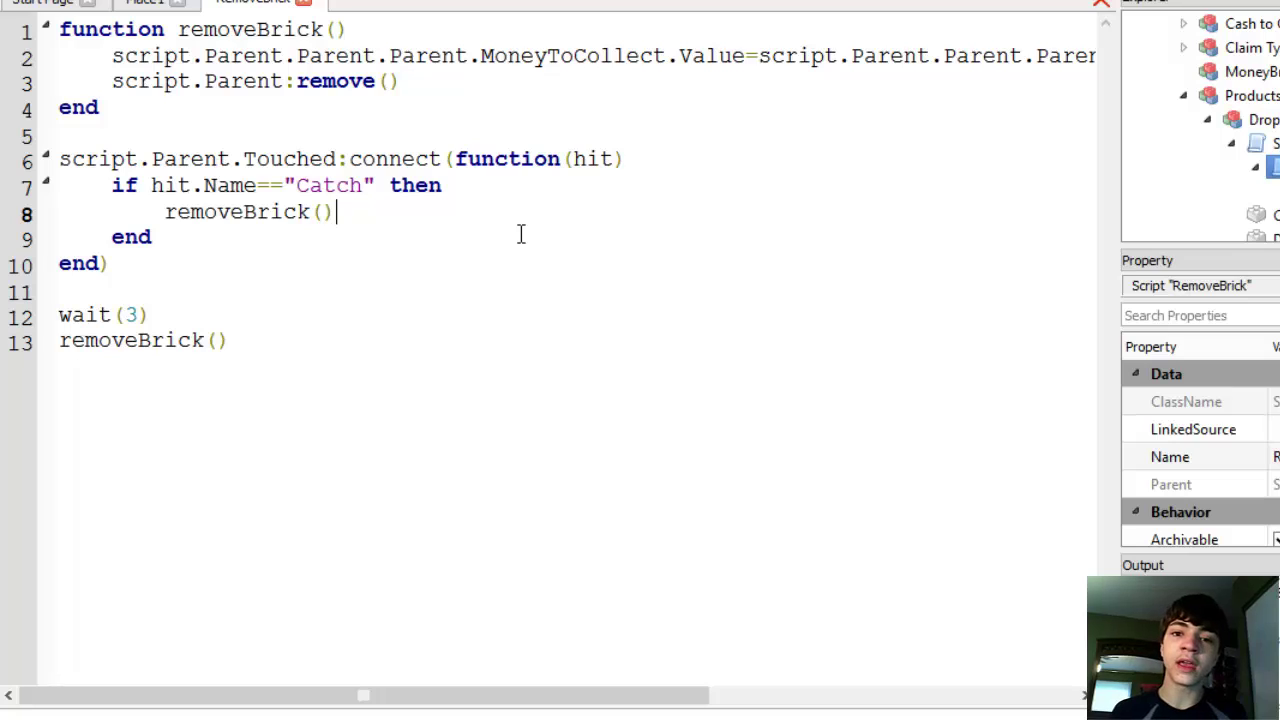
Add an elseif hit.Name=="Update" then branch after removeBrick(), beginning its body with script.worth.
key(Return)
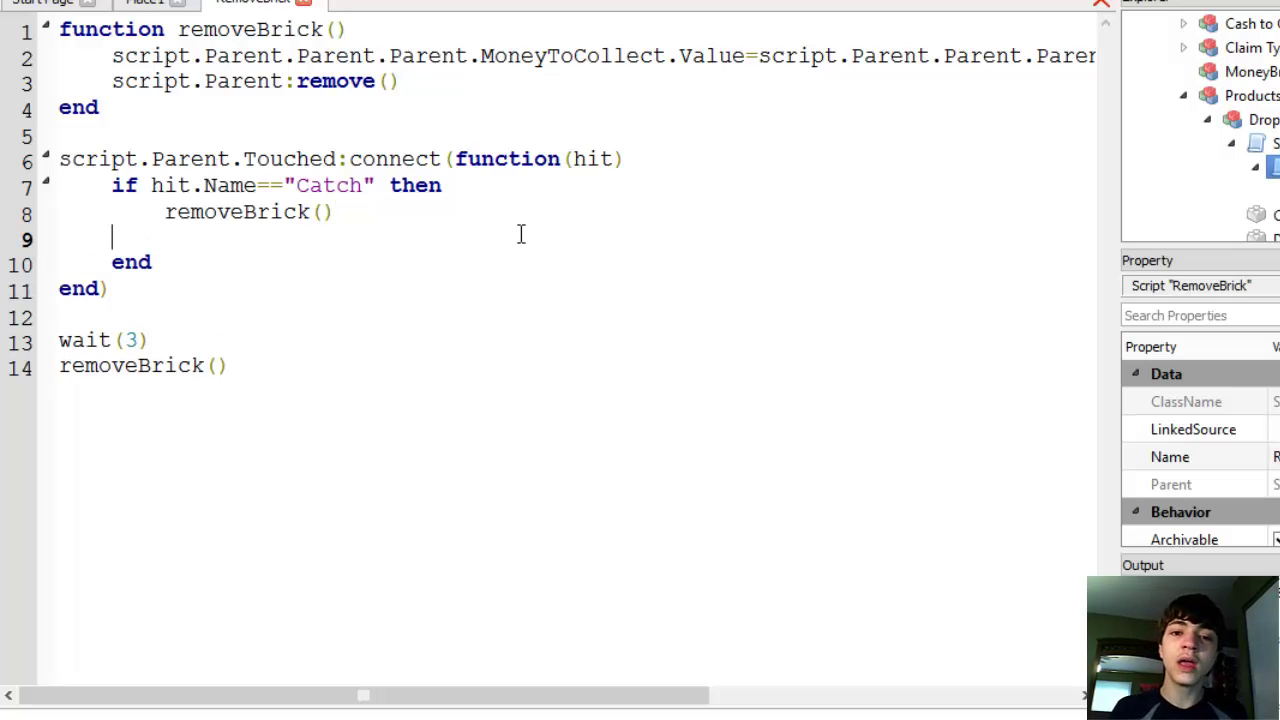
text(elseif)
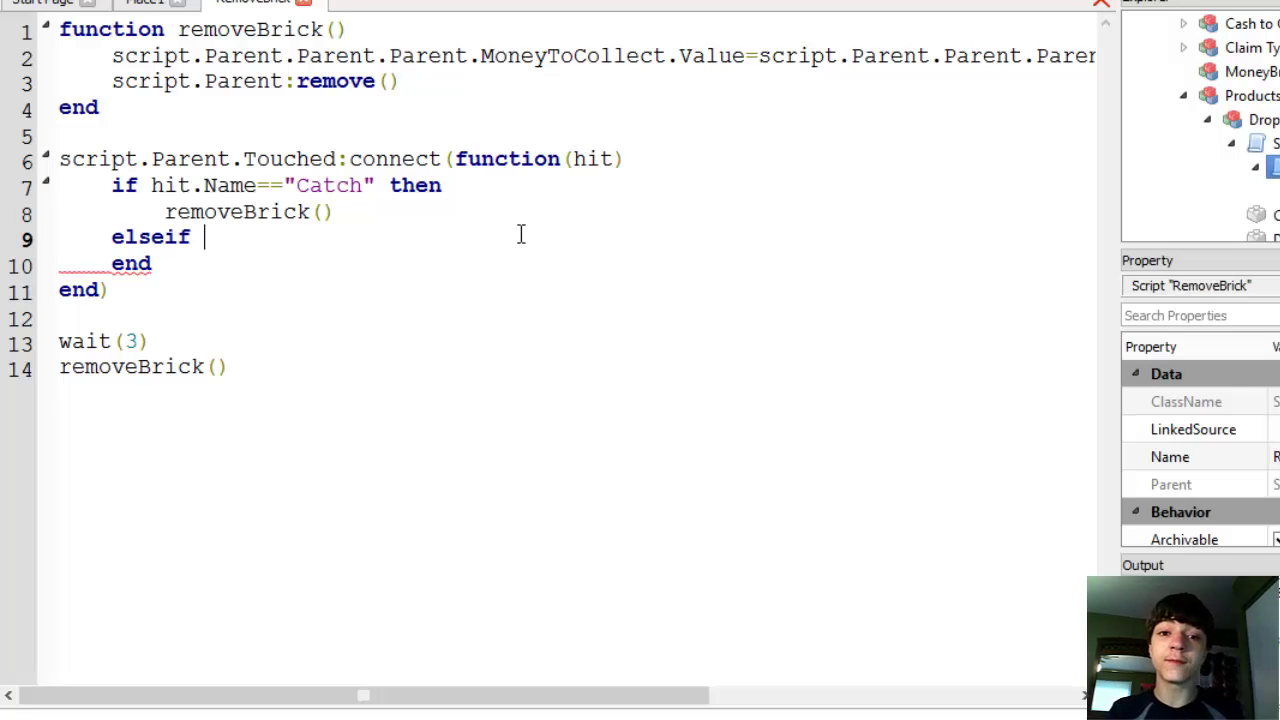
click(125, 186)
click(191, 238)
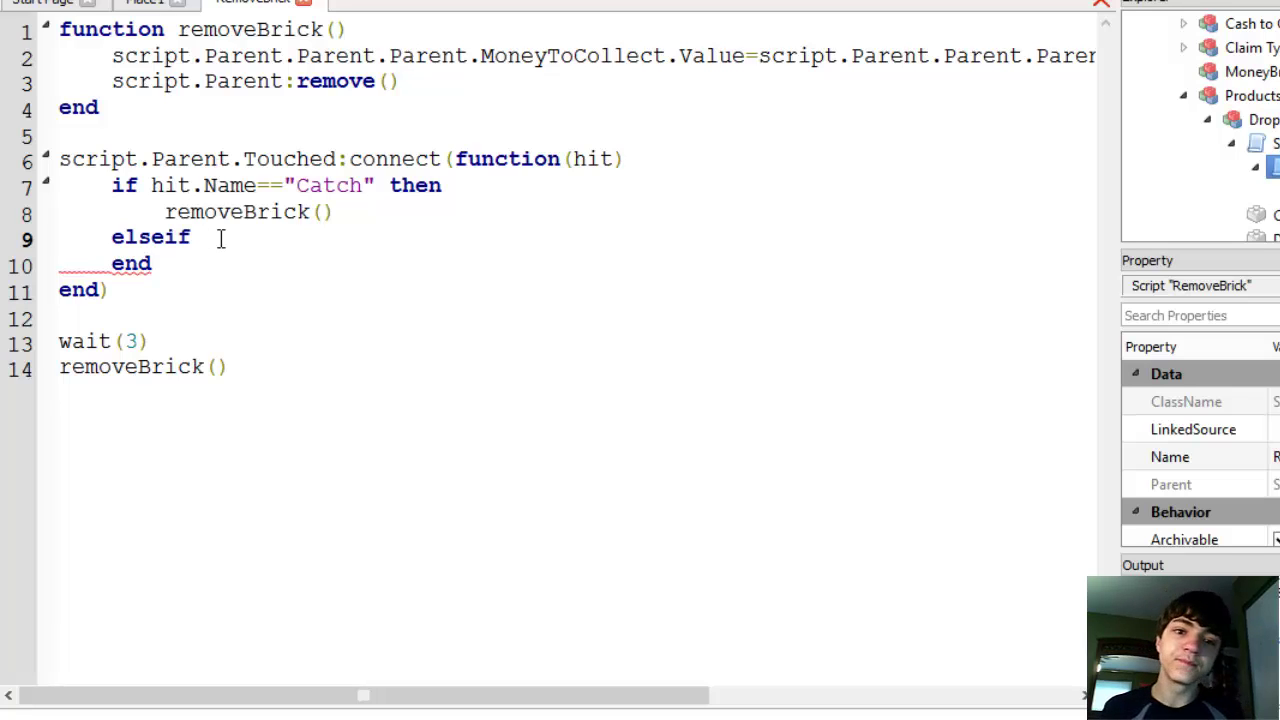
text(hit.Name)
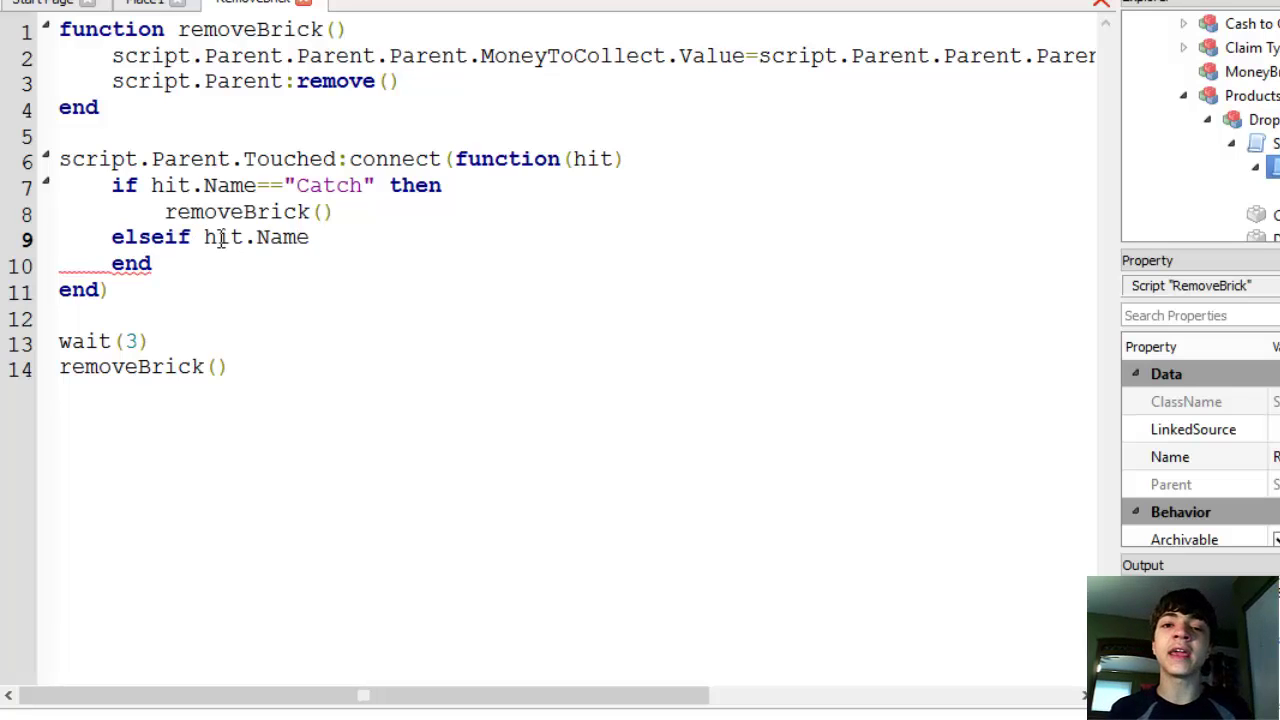
text(=="Update)
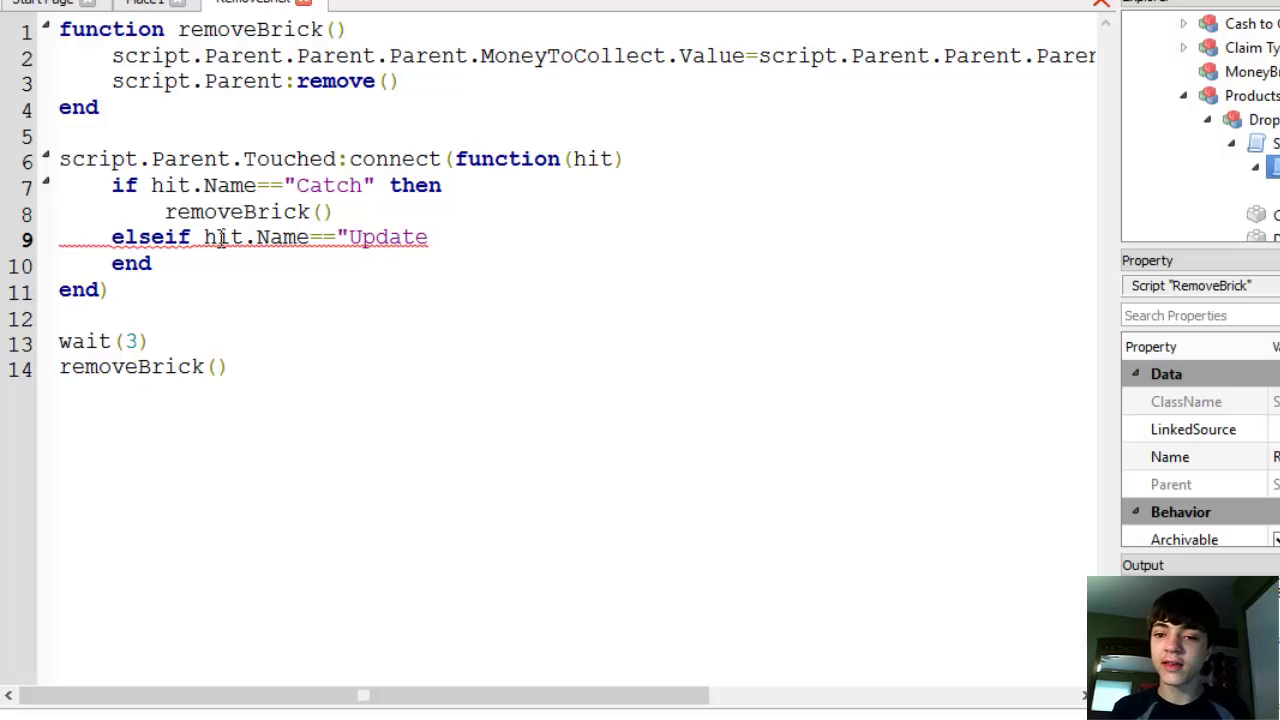
text(" then)
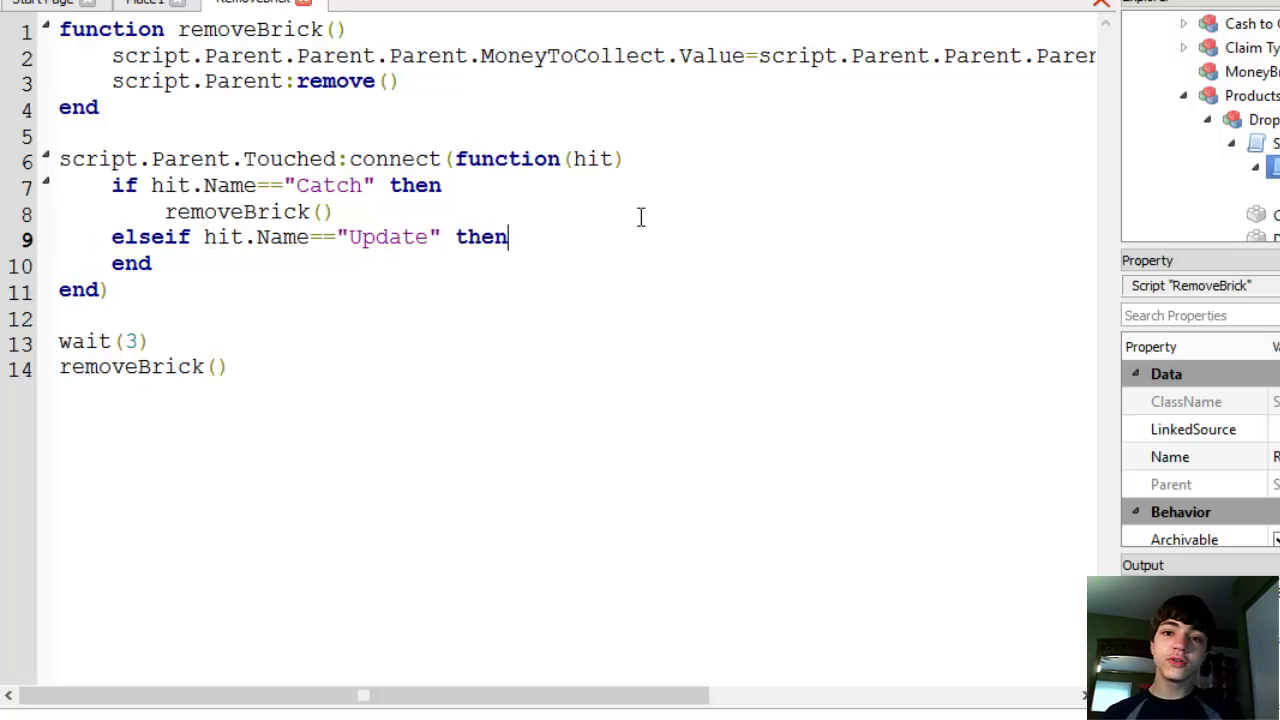
key(Return)
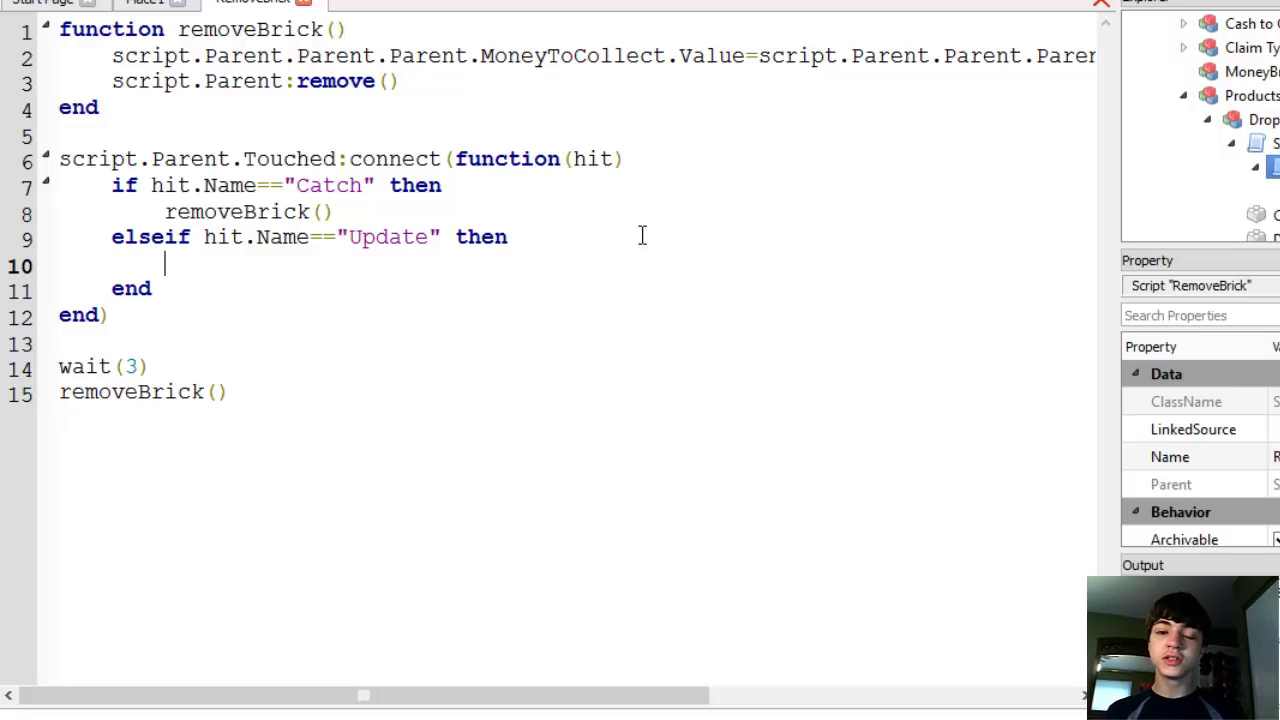
text(script.)
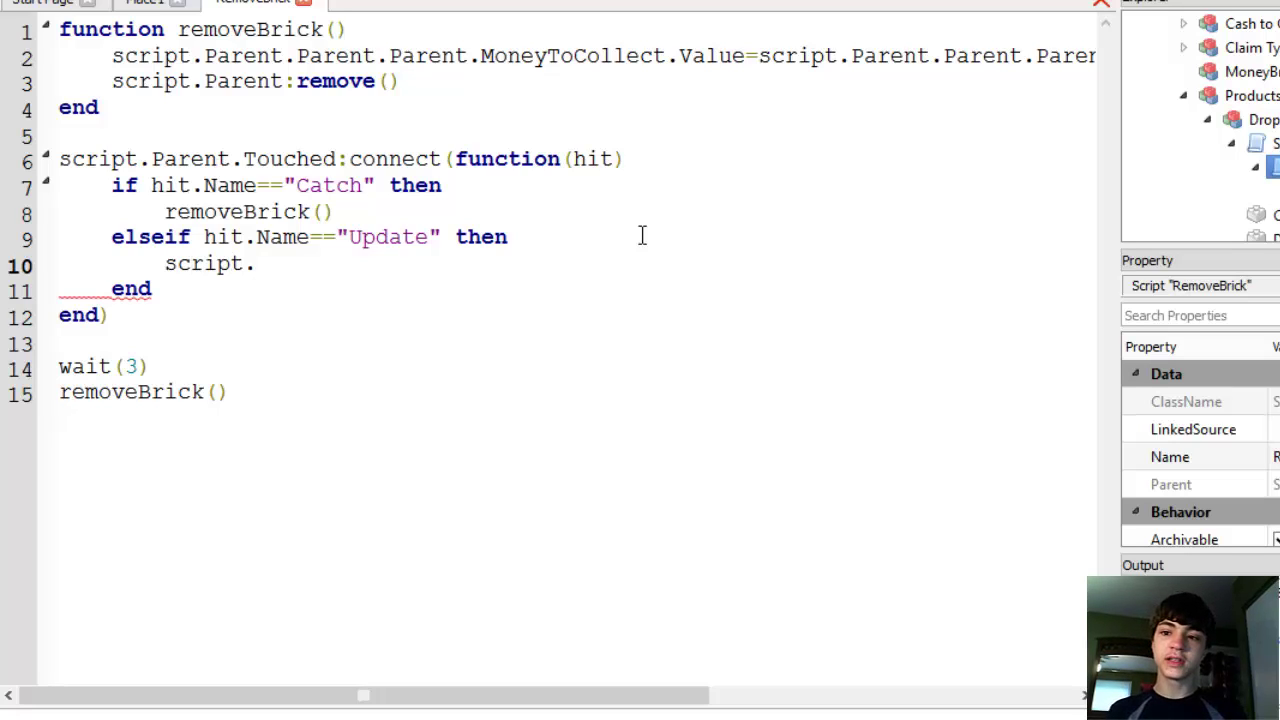
text(worth)
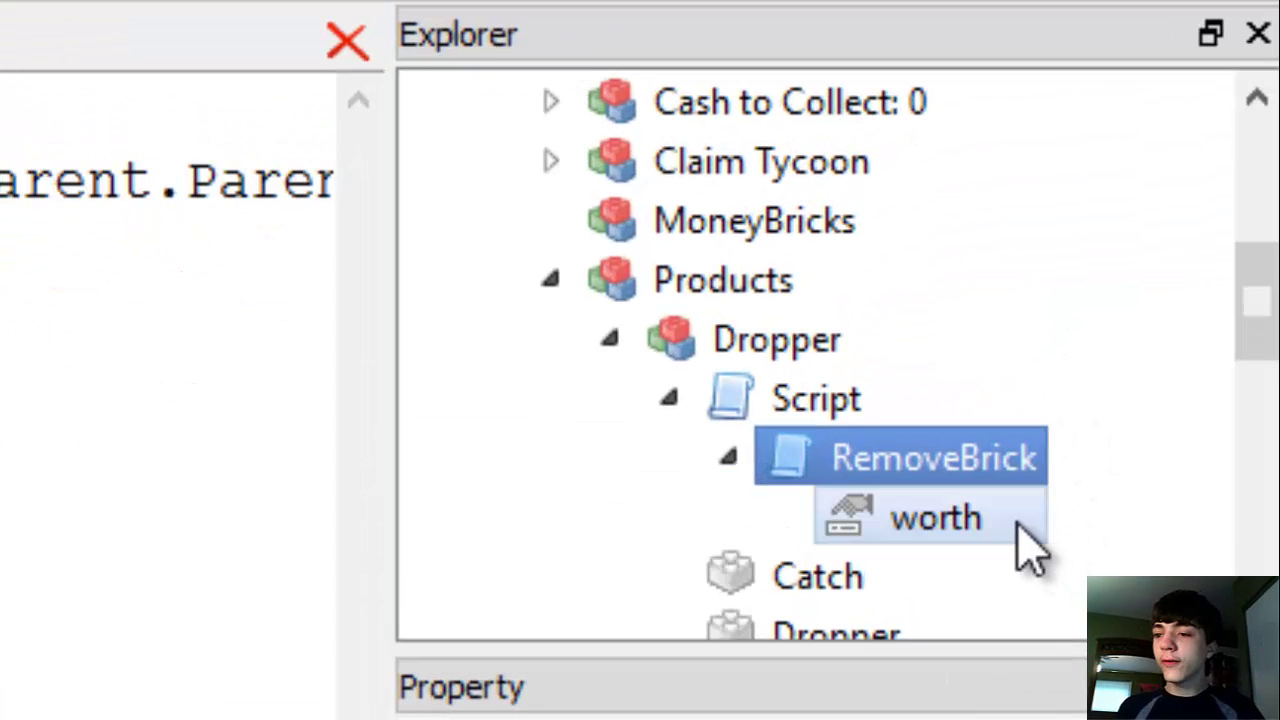
Complete the Update branch body as script.worth.Value=script.worth.Value*2.
click(1018, 525)
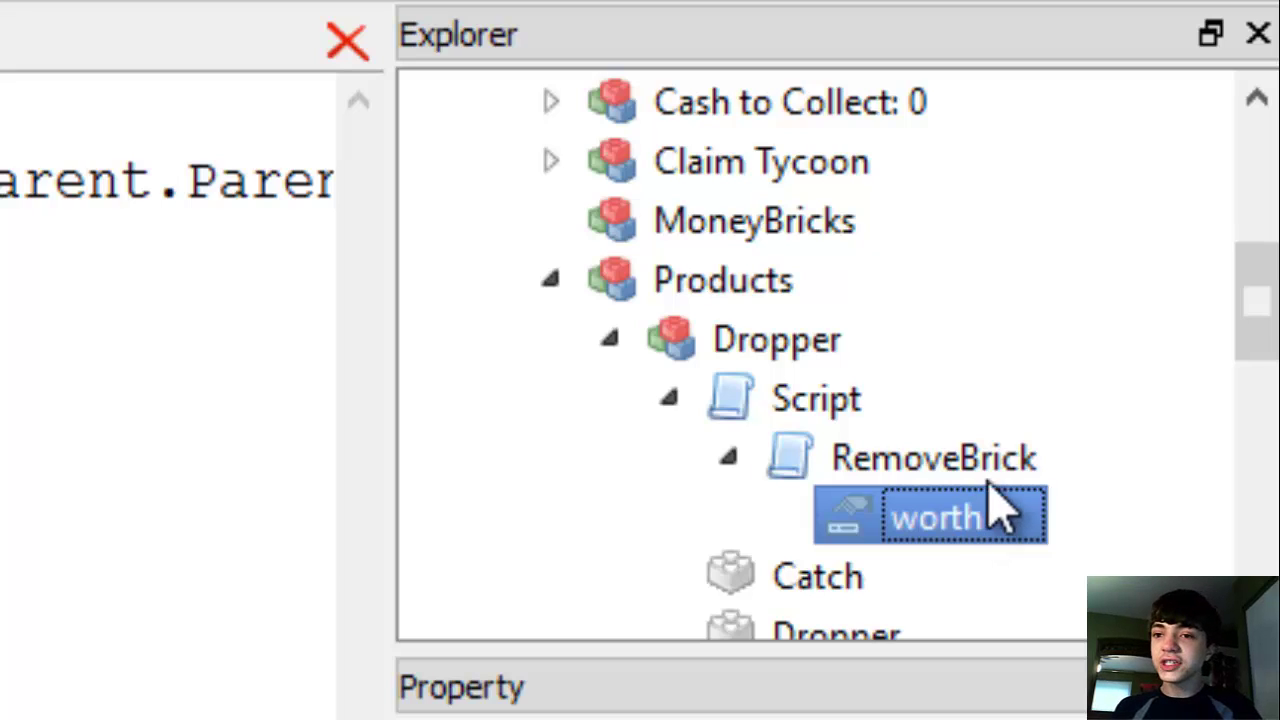
click(1000, 473)
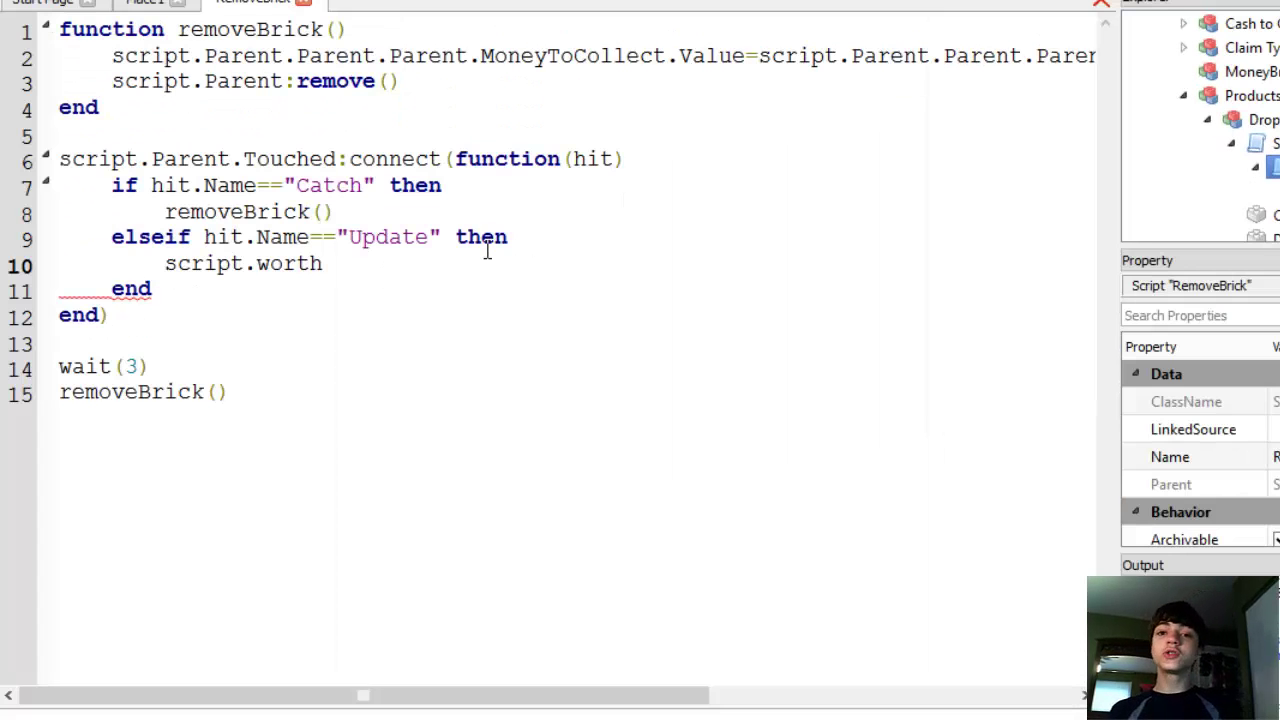
text(=scri)
key(BackSpace)
key(BackSpace)
key(BackSpace)
key(BackSpace)
text(/)
key(BackSpace)
text(.Value=script.worth.Value*2)
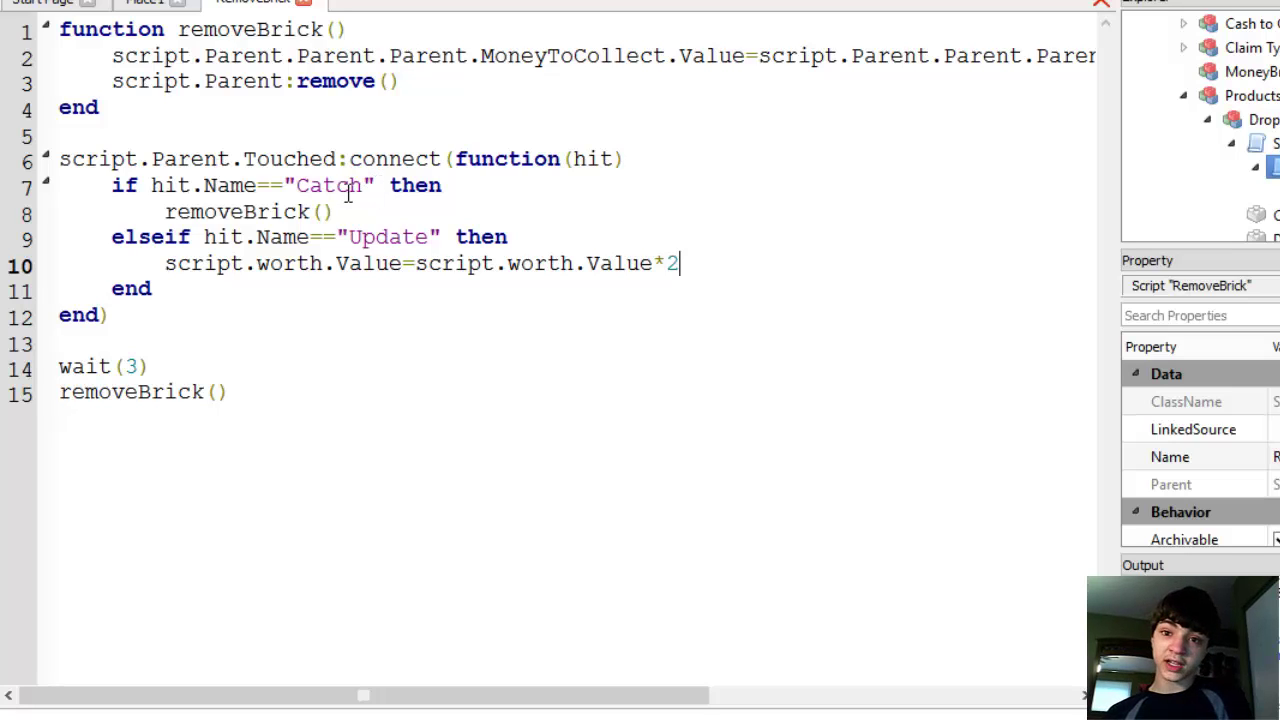
key(shift+Left)
key(shift+Left)
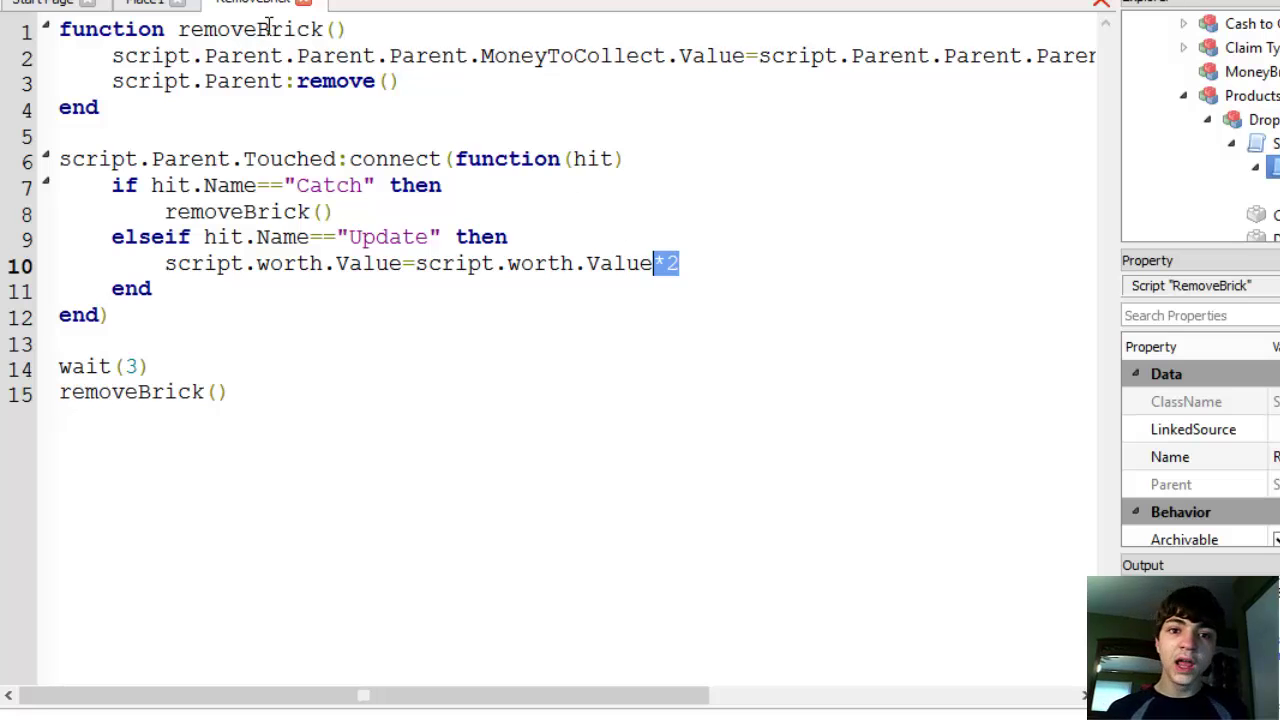
Close the edited RemoveBrick script tab to return to the tycoon place.
click(309, 3)
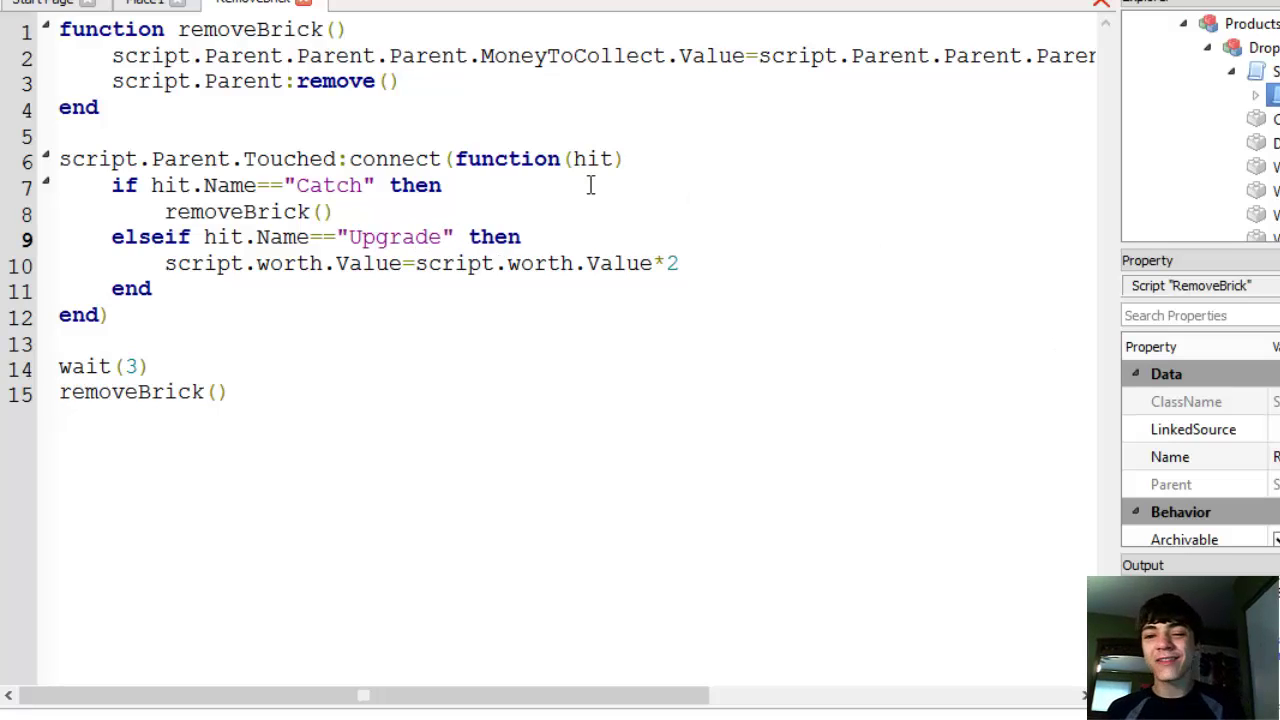
click(309, 3)
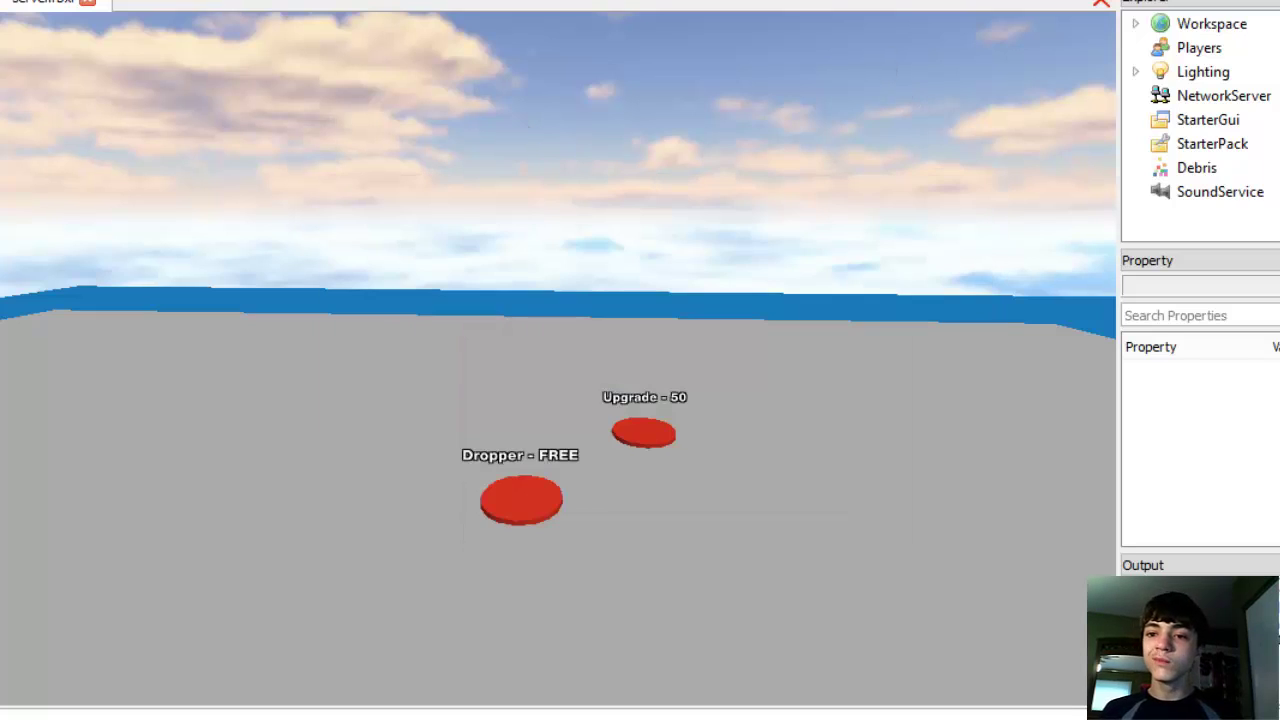
Fly the camera back down over the tycoon baseplate.
key(s)
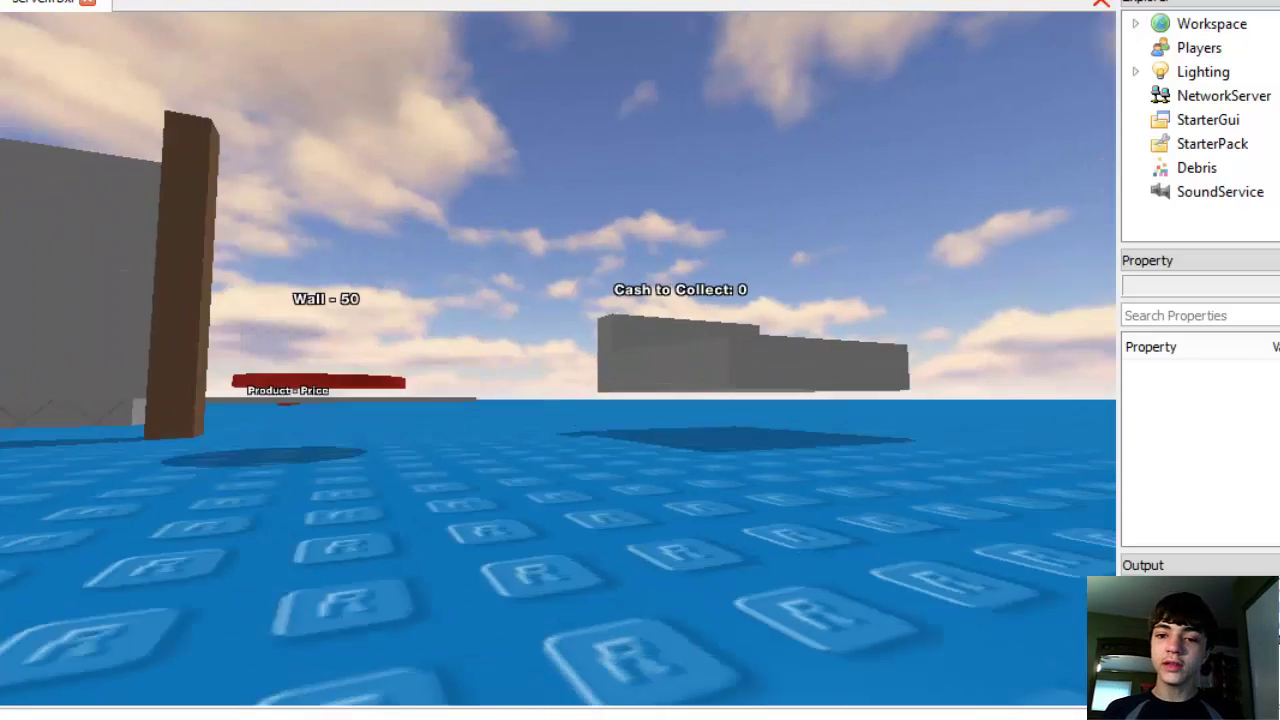
key(s)
key(w)
key(w)
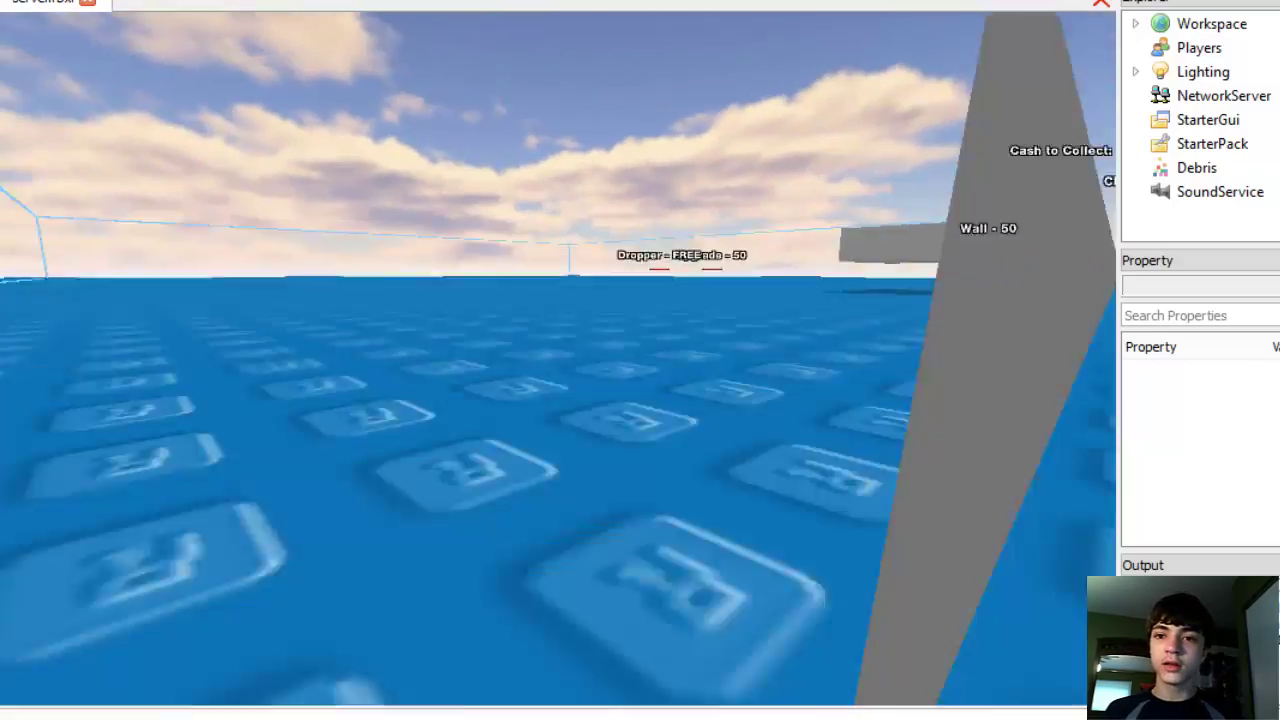
key(s)
key(w)
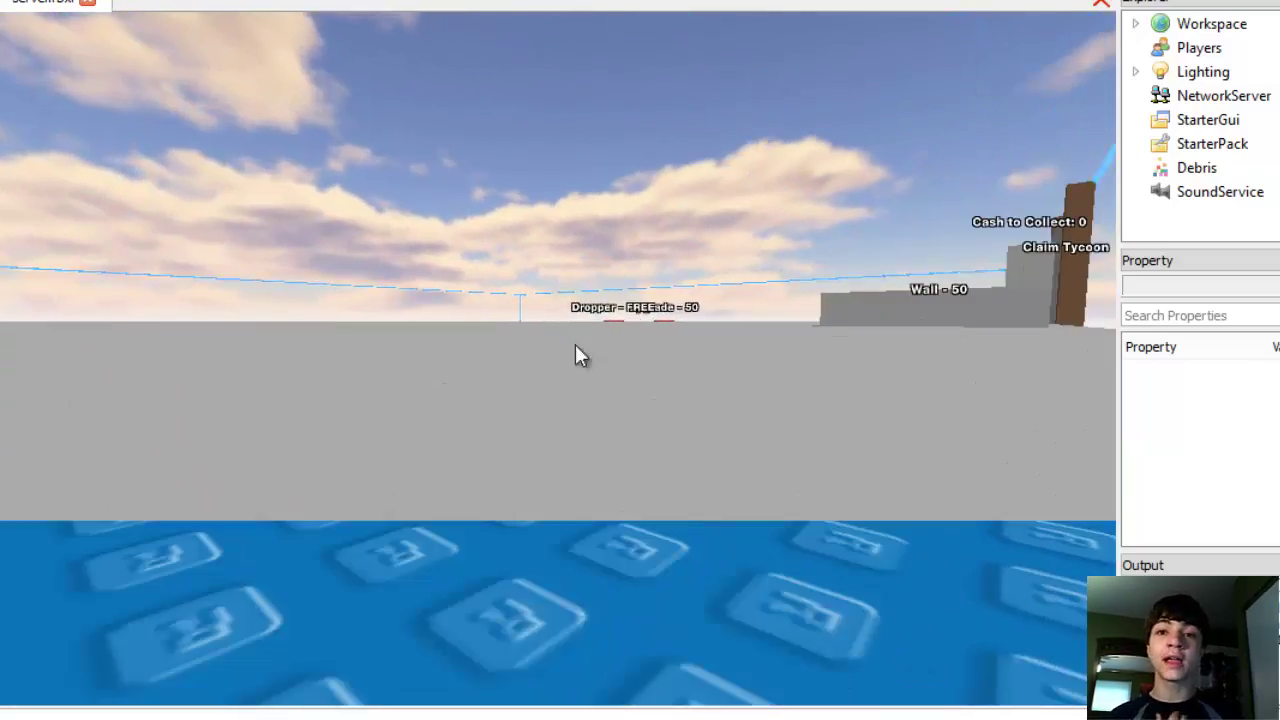
key(w)
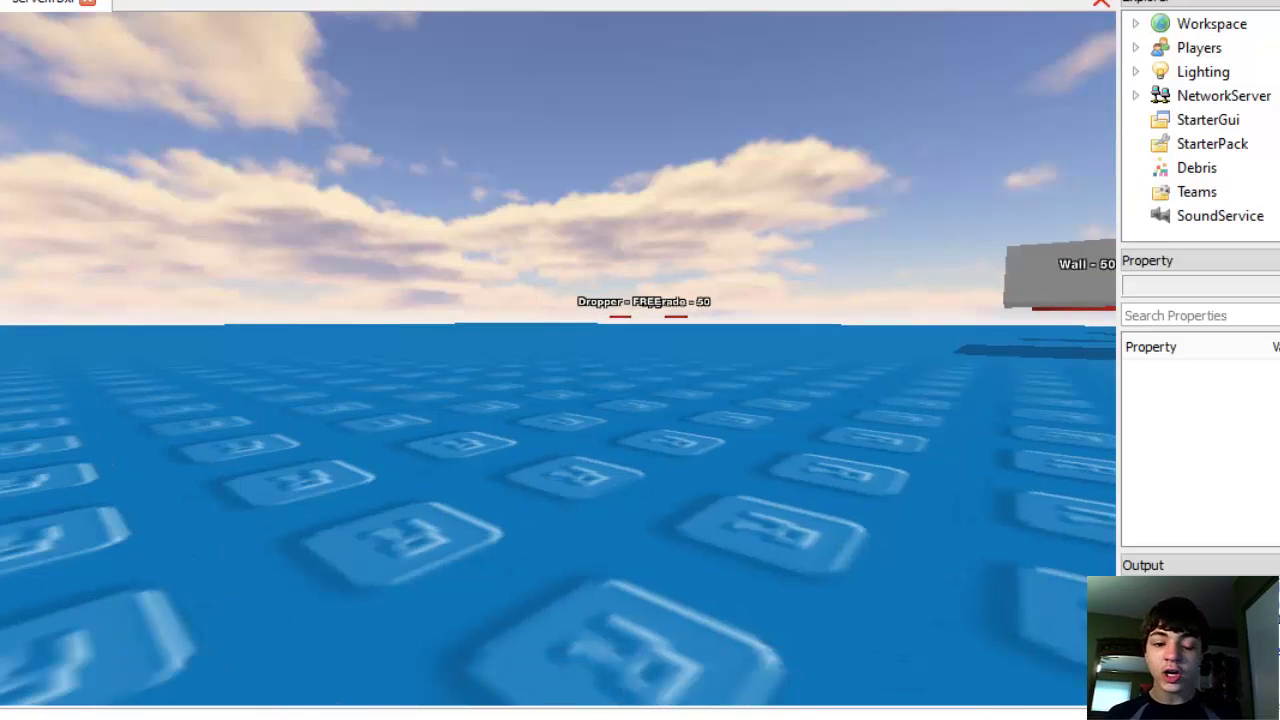
In the player window, walk onto the Dropper pad, then collect cash at the collector.
click(471, 606)
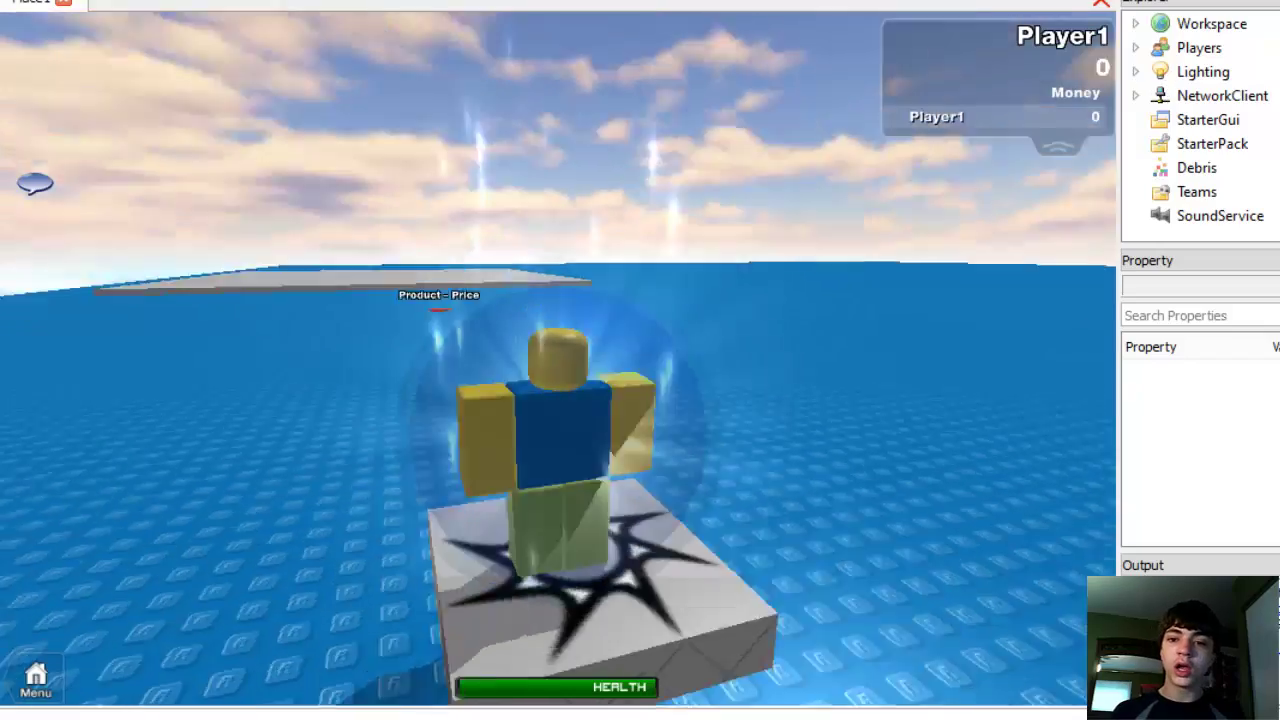
key(Right)
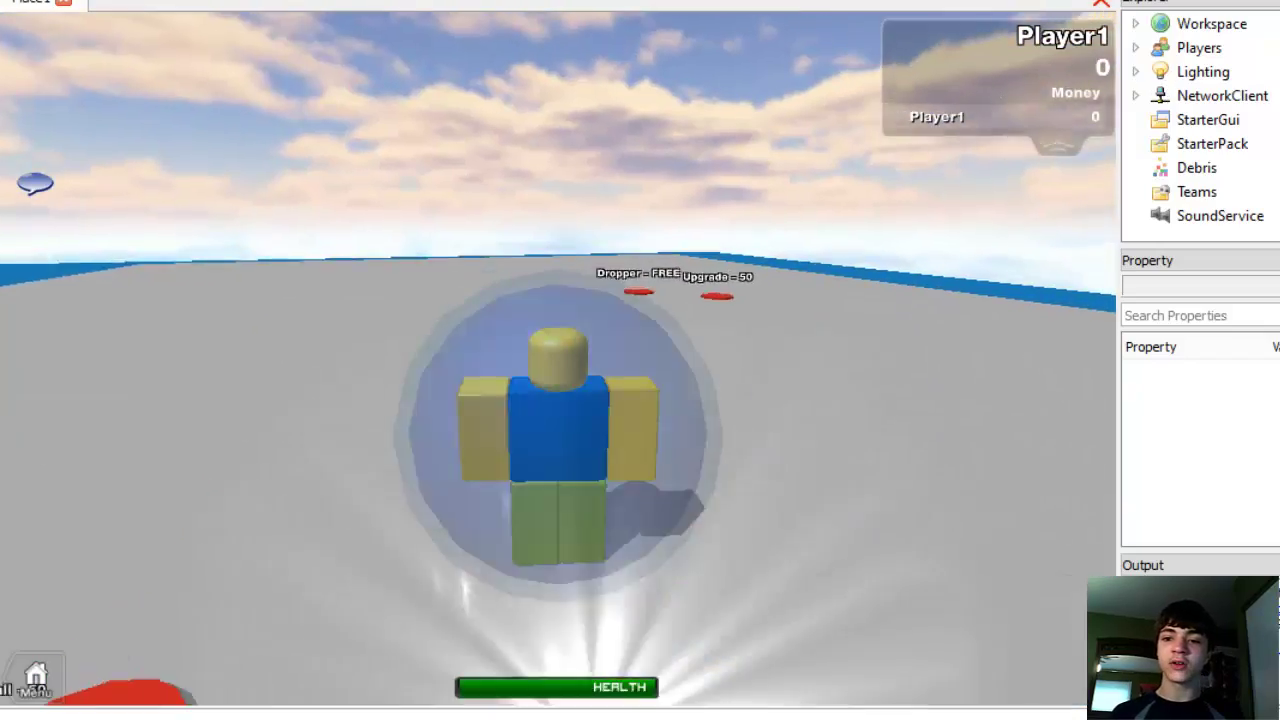
key(w)
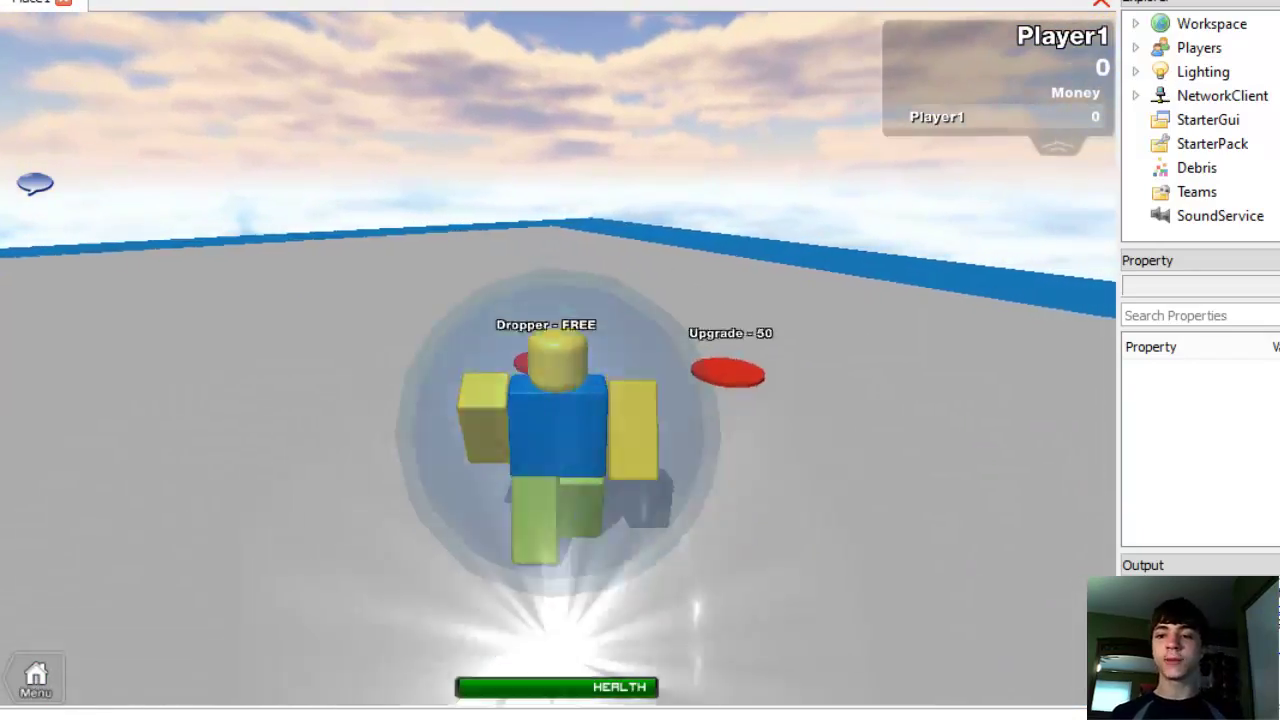
key(d)
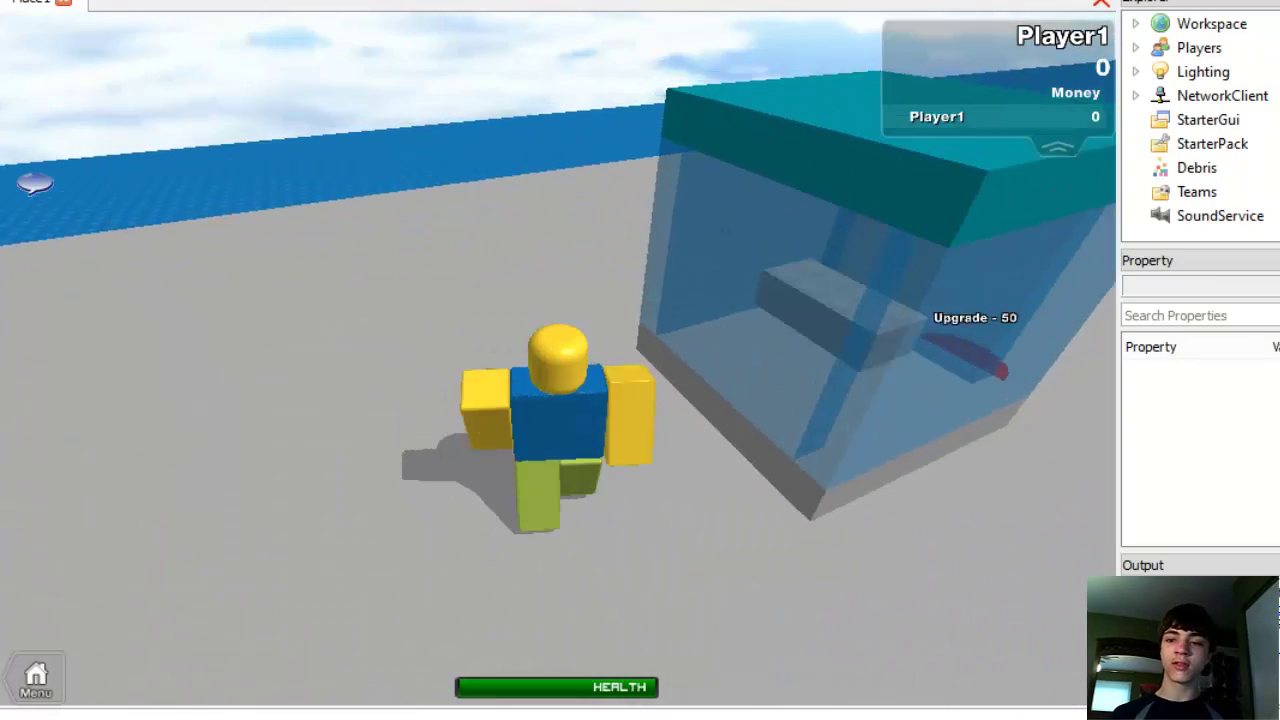
key(w)
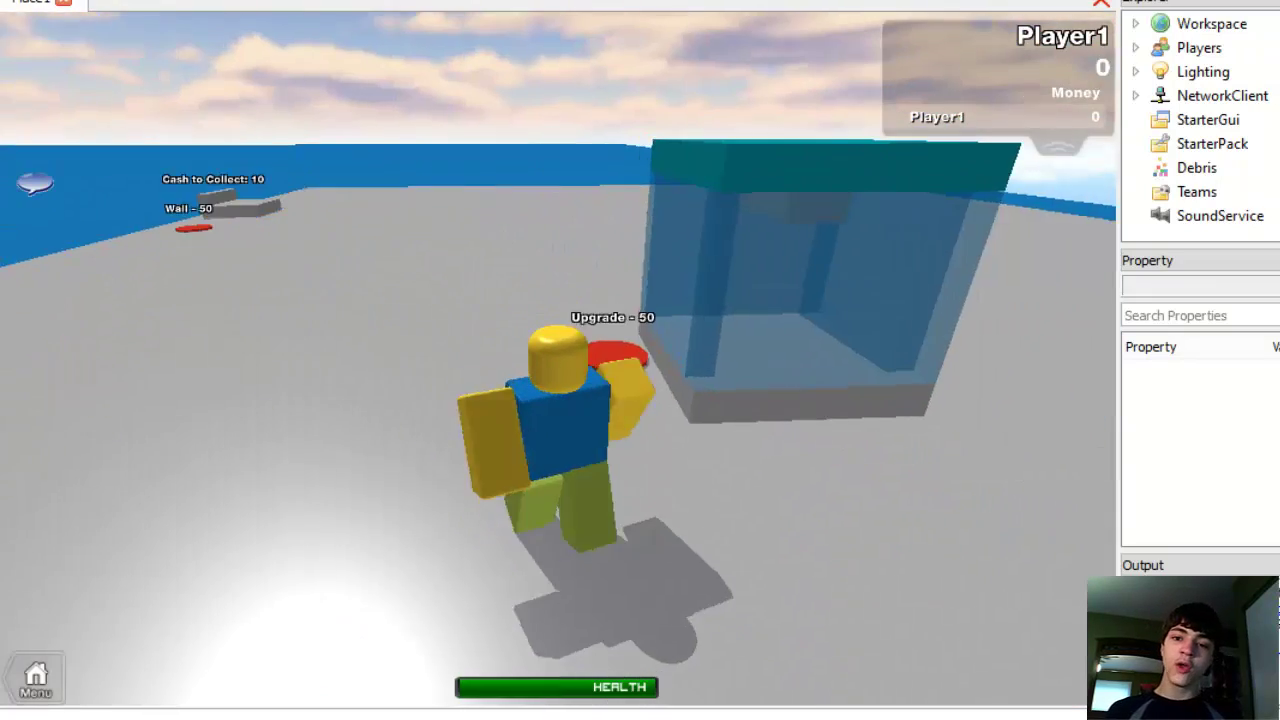
key(s)
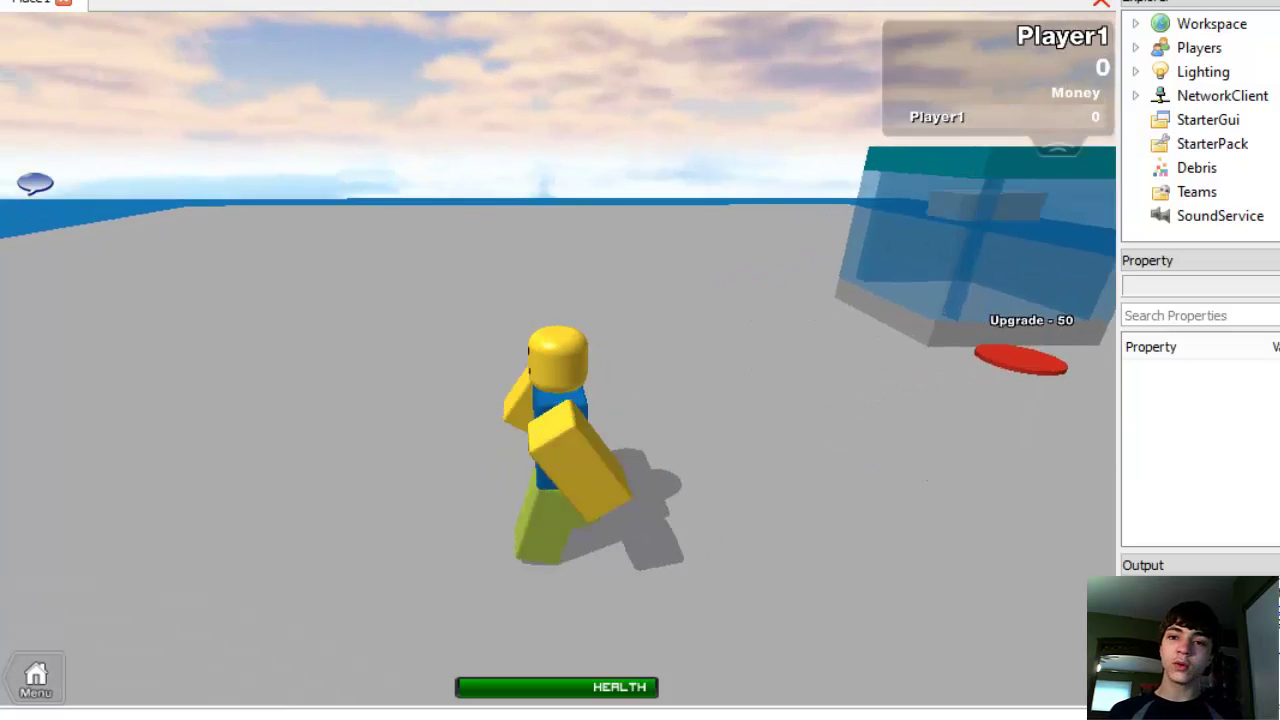
key(d)
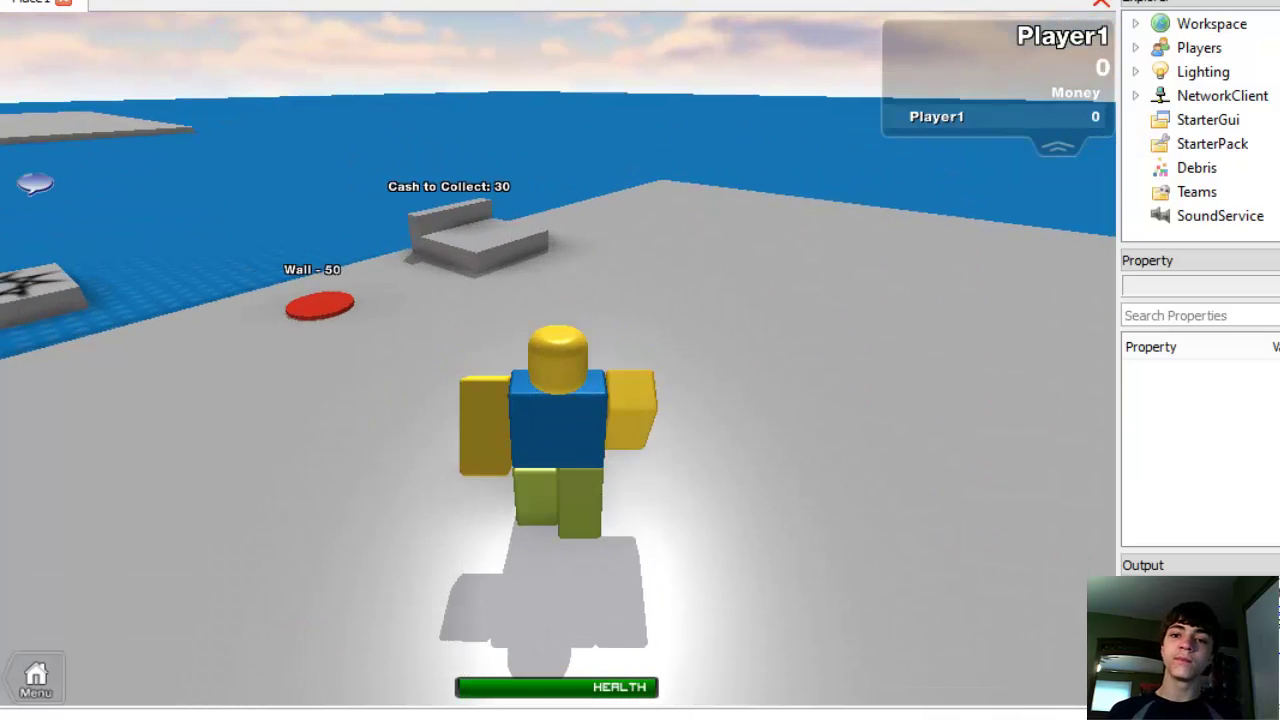
key(a)
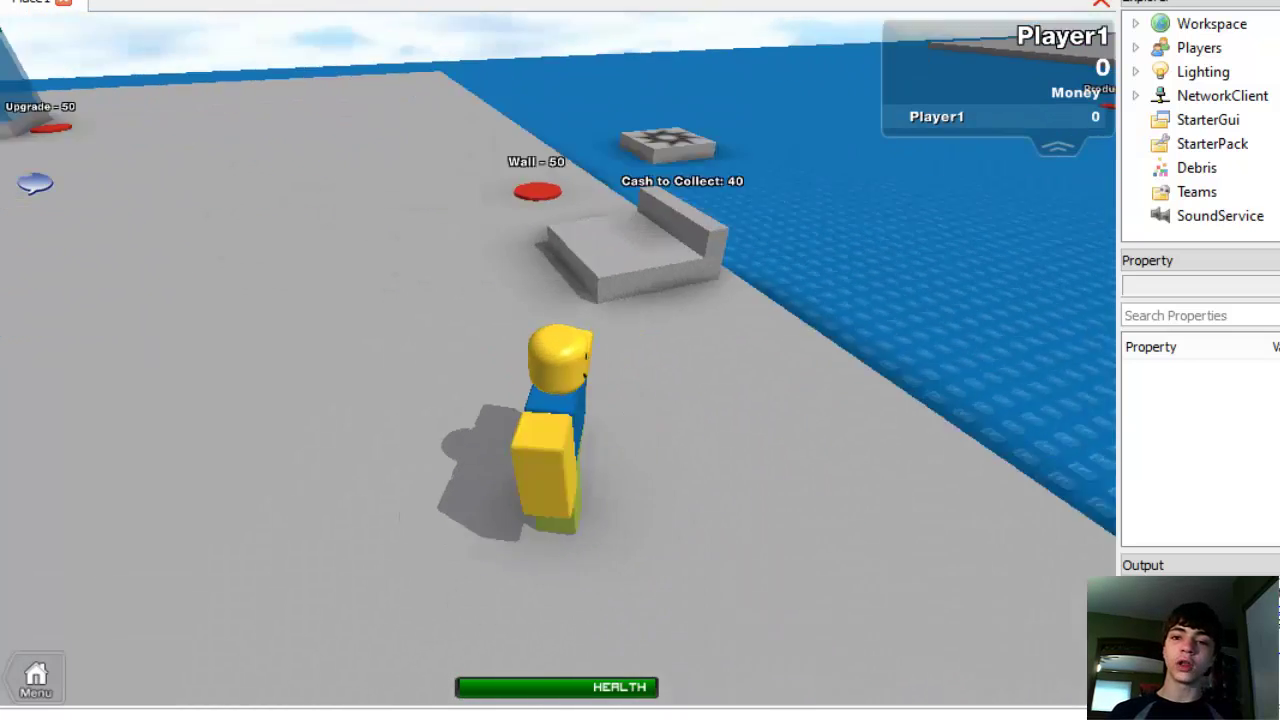
key(d)
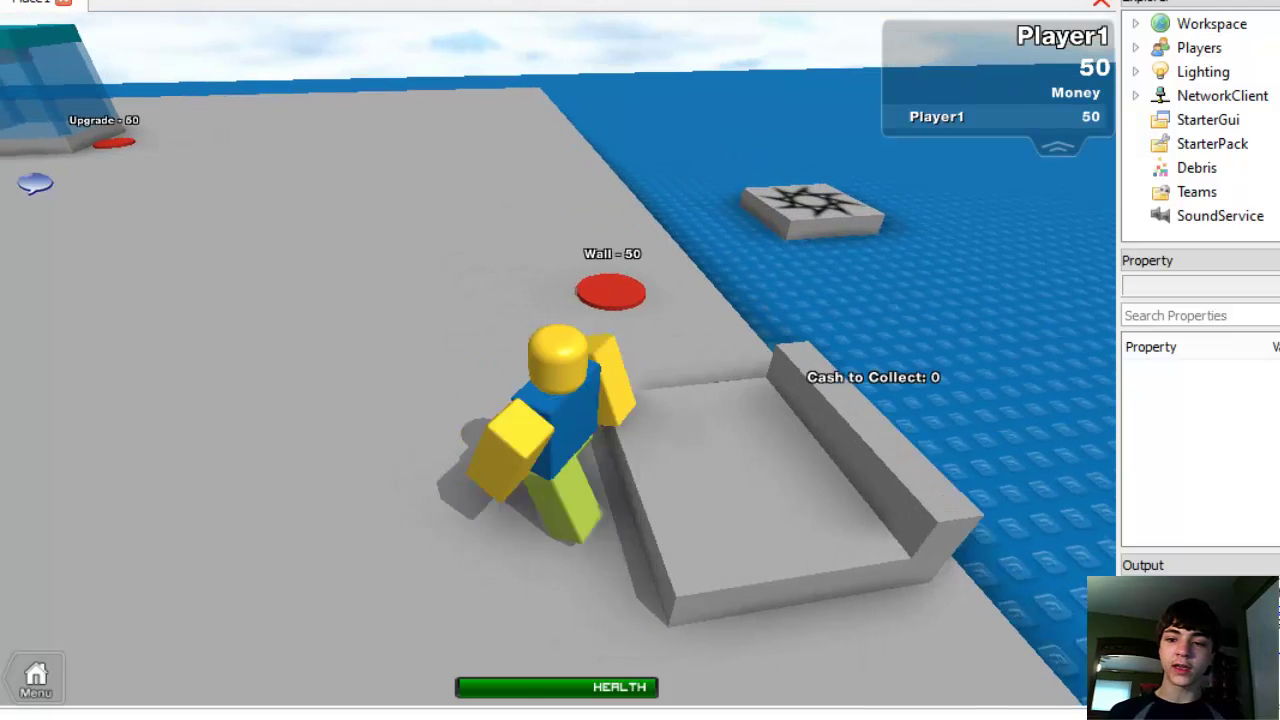
Walk back and step on the Upgrade - 50 pad to buy it.
key(s)
key(w)
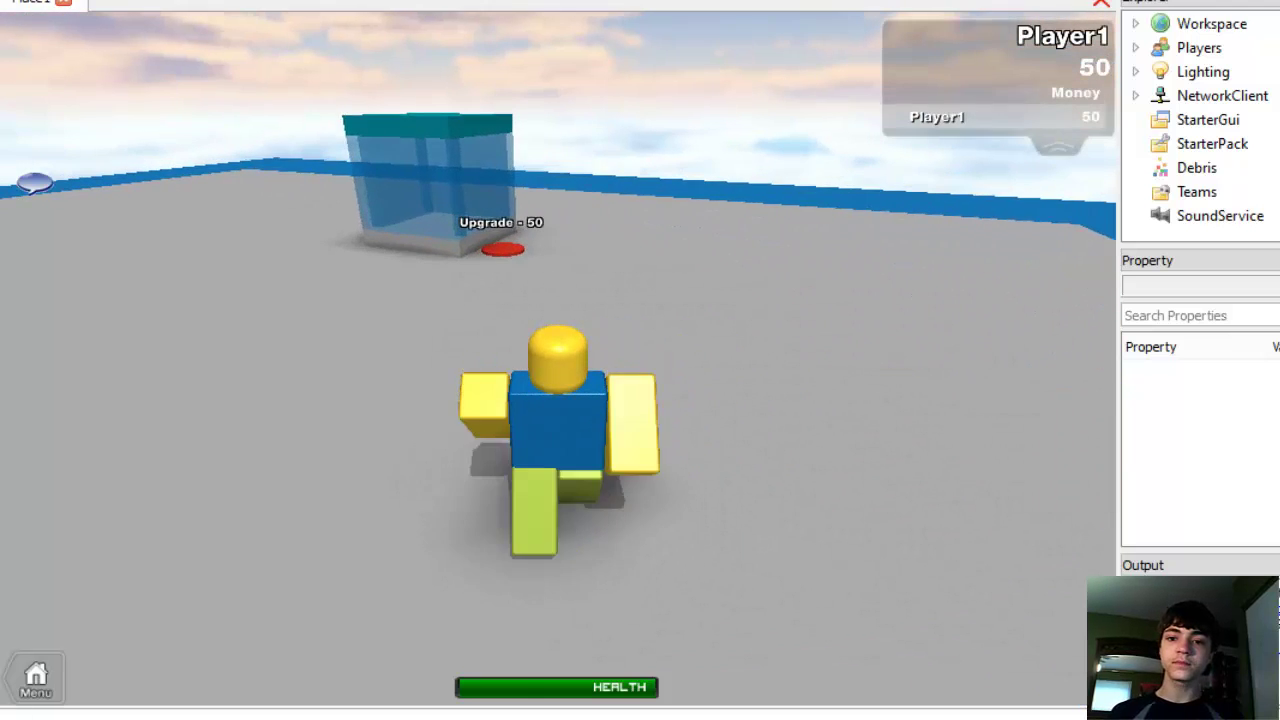
key(a)
key(w)
key(a)
key(d)
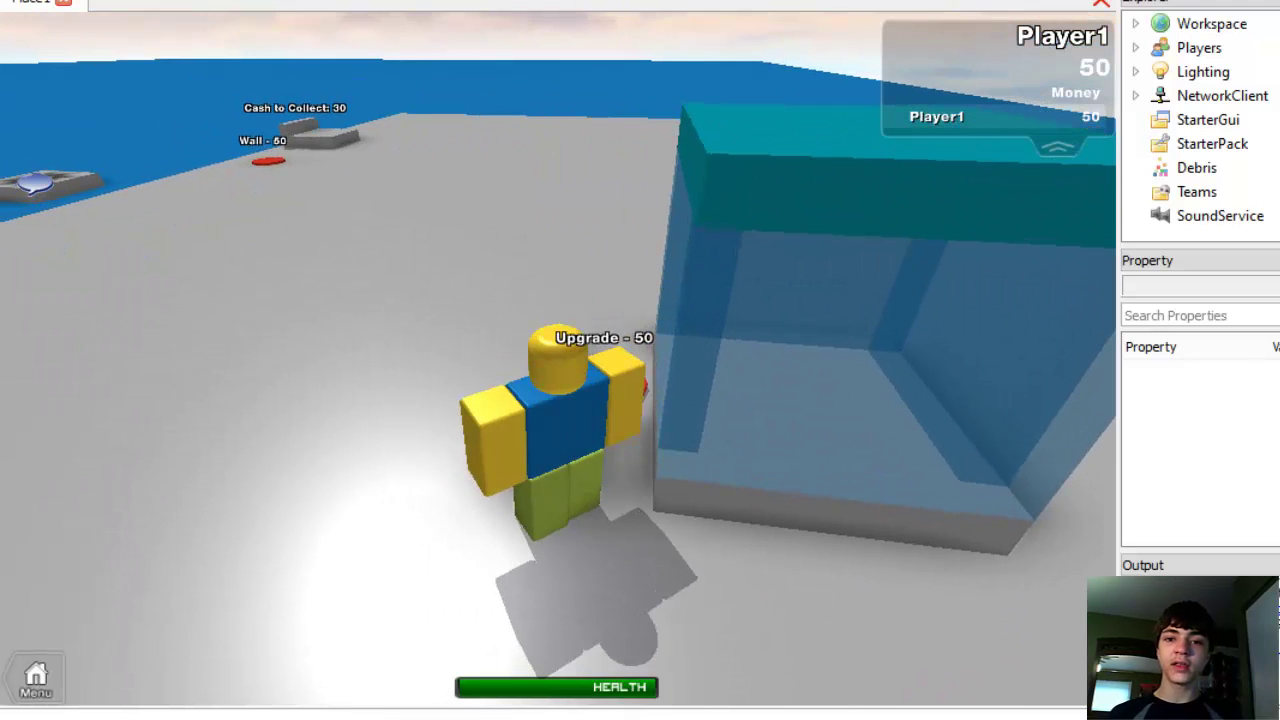
key(d)
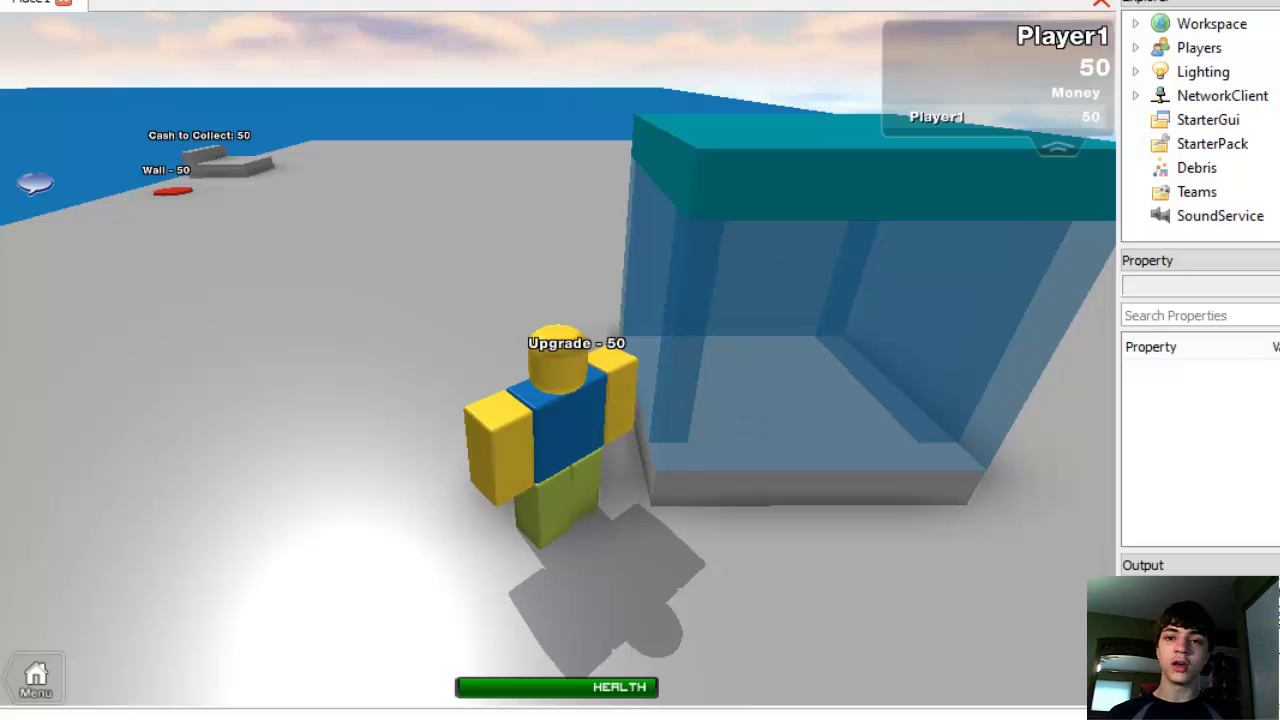
key(d)
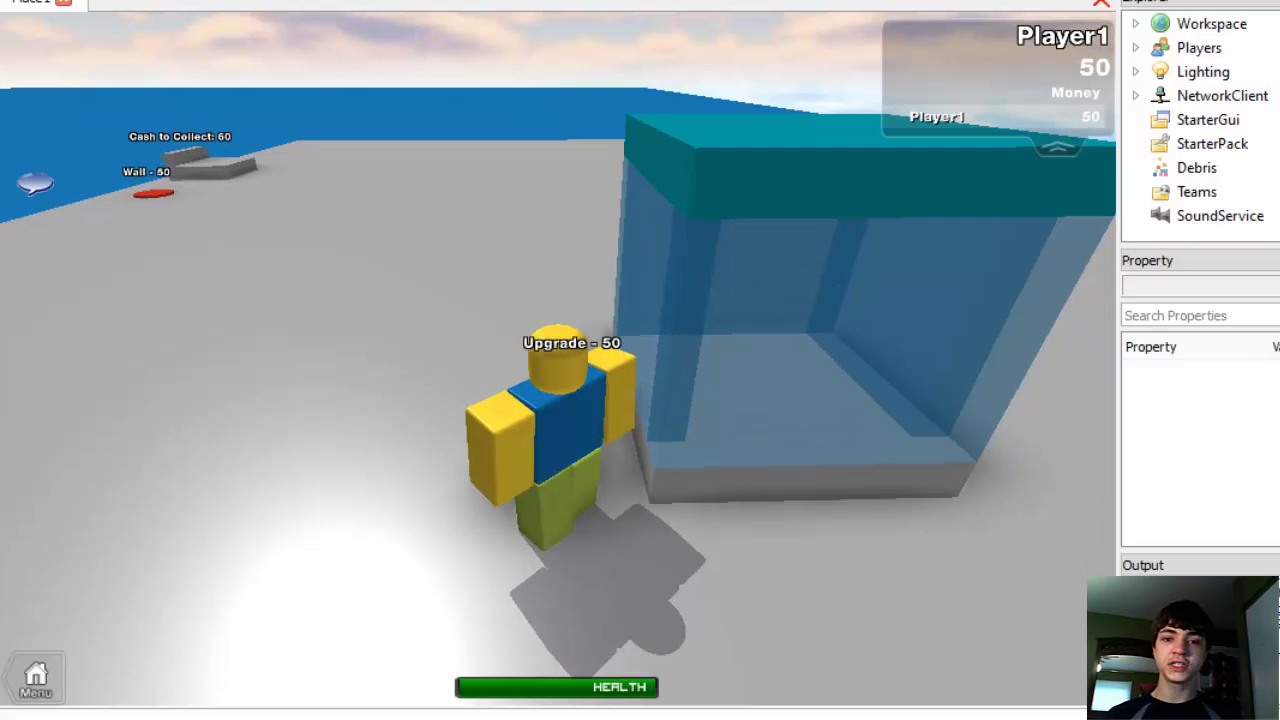
key(a)
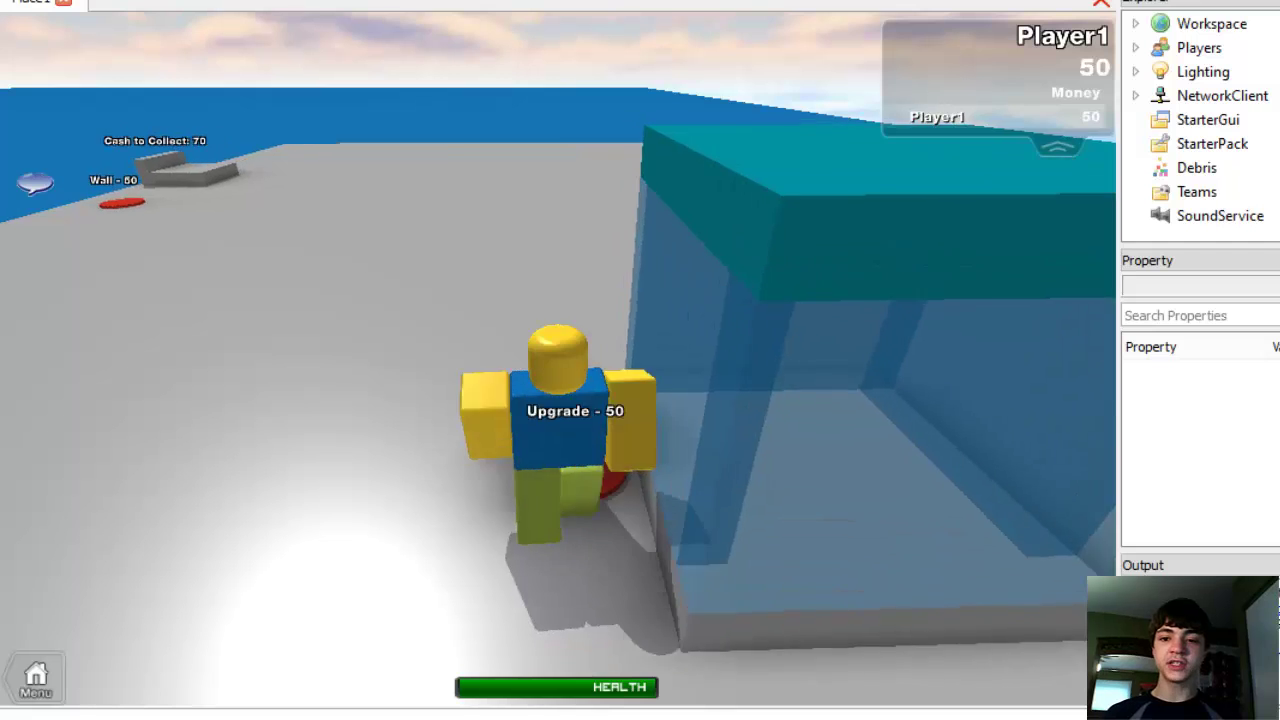
key(a)
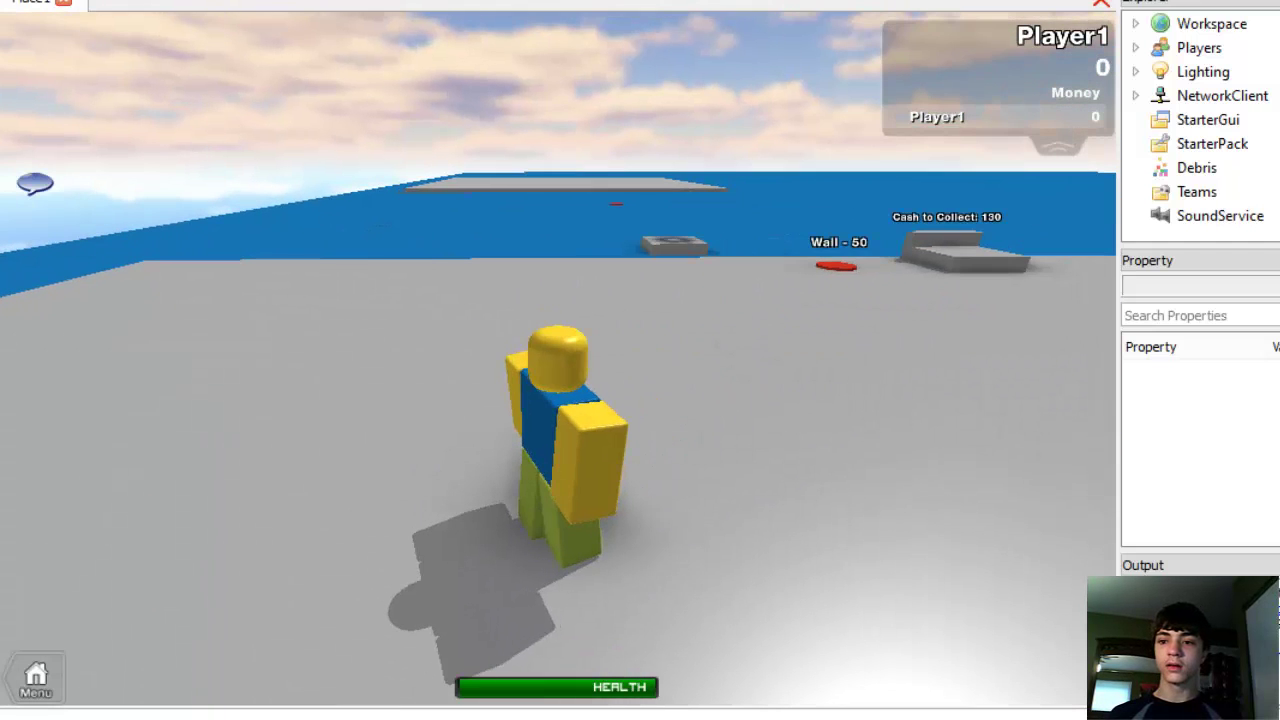
Walk between the Wall pad and glass box while uncollected cash climbs to 520.
key(w)
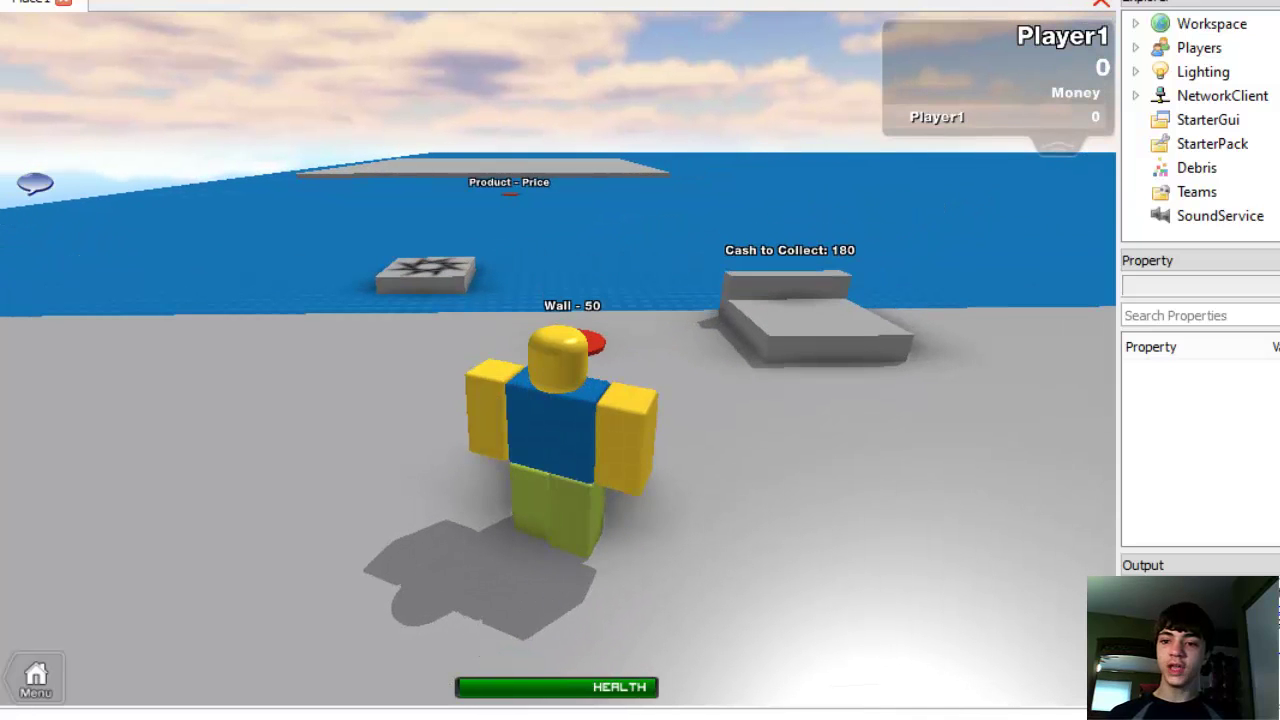
key(d)
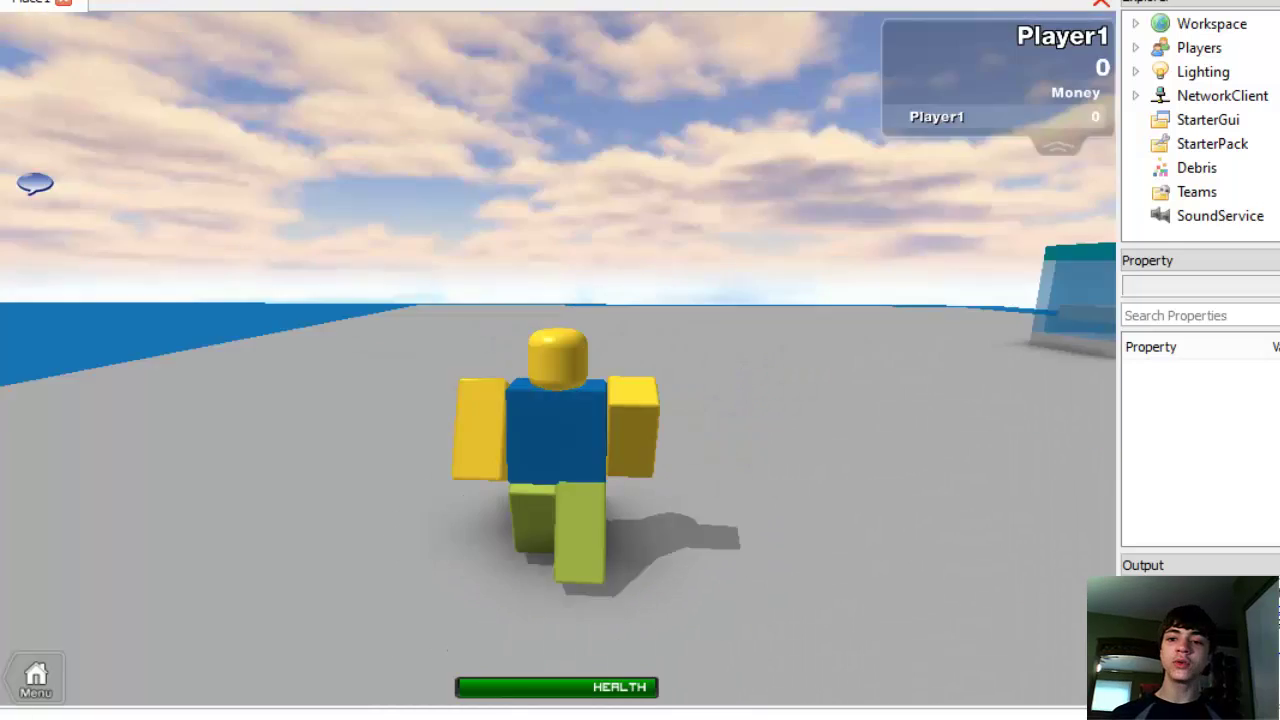
key(d)
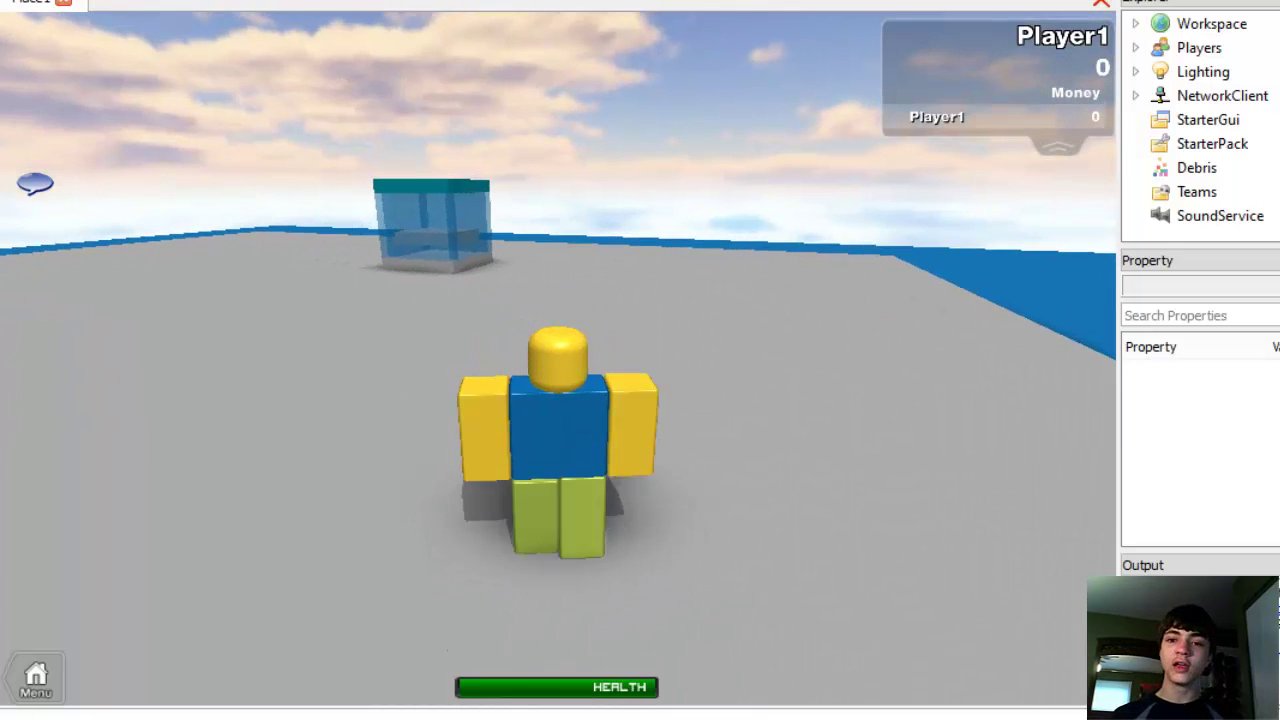
key(w)
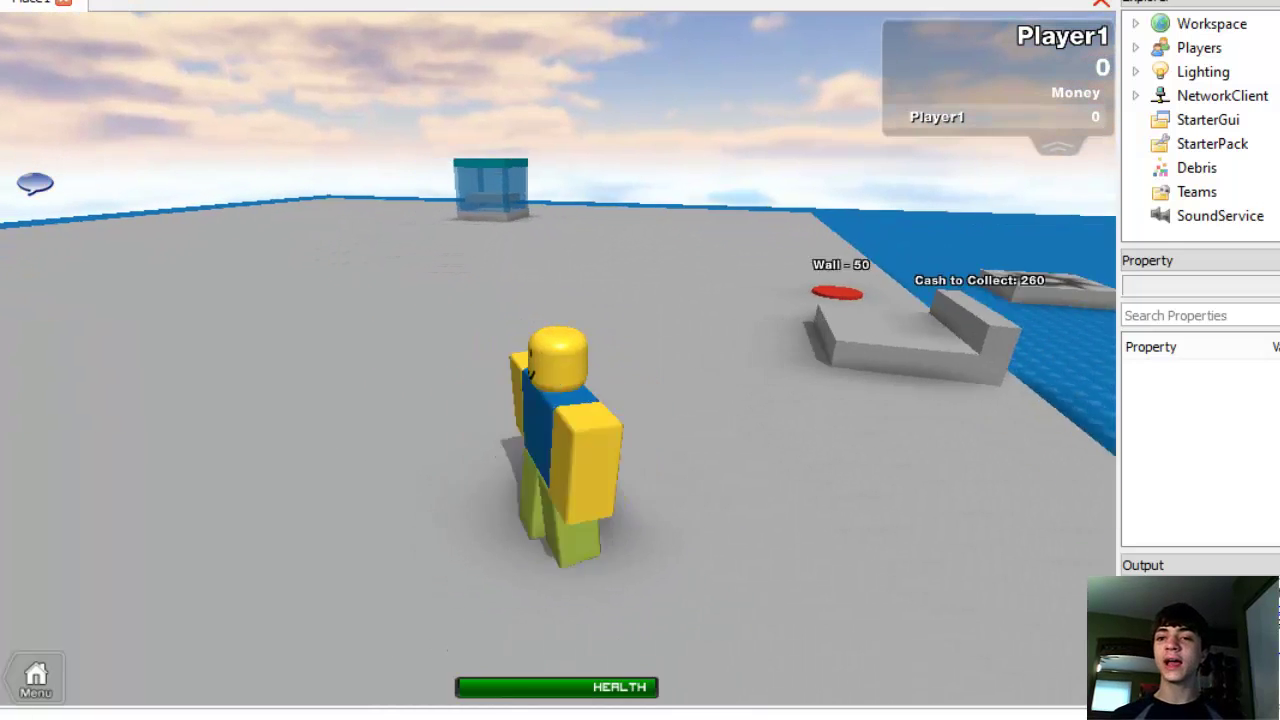
key(w)
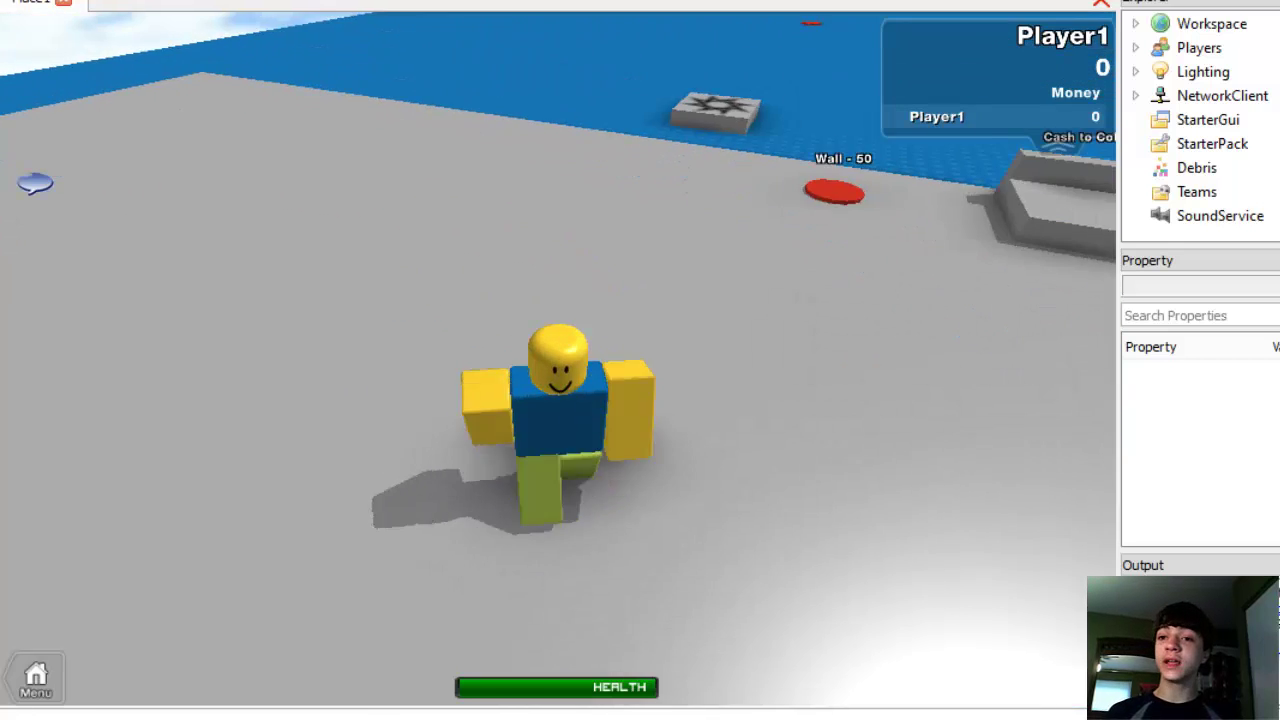
Walk around the translucent box and back toward the collector and Wall pad.
key(w)
key(s)
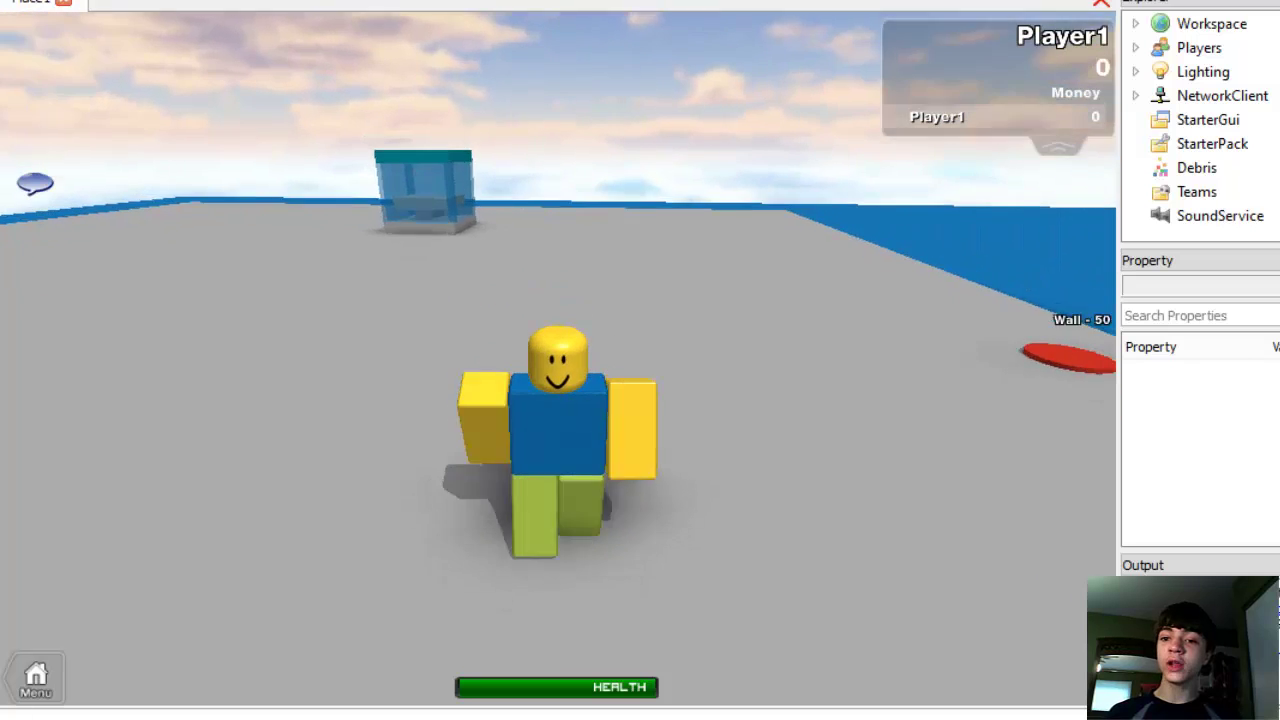
key(w)
key(a)
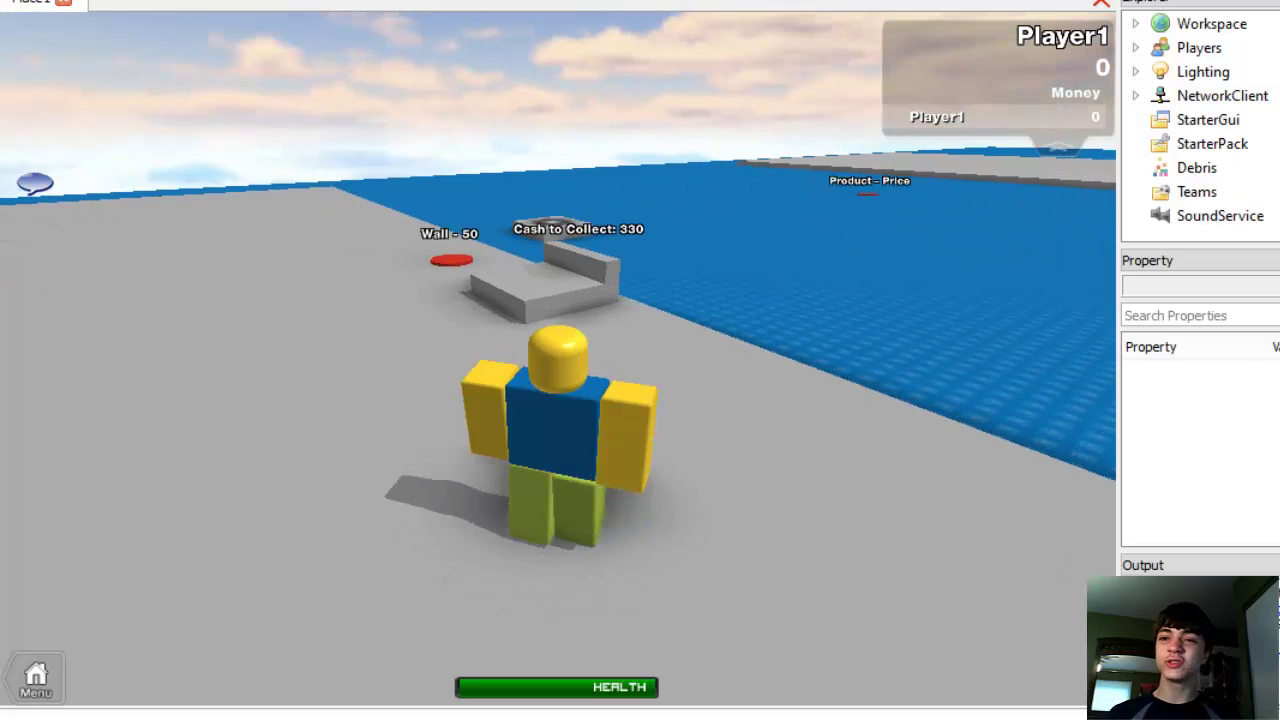
key(w)
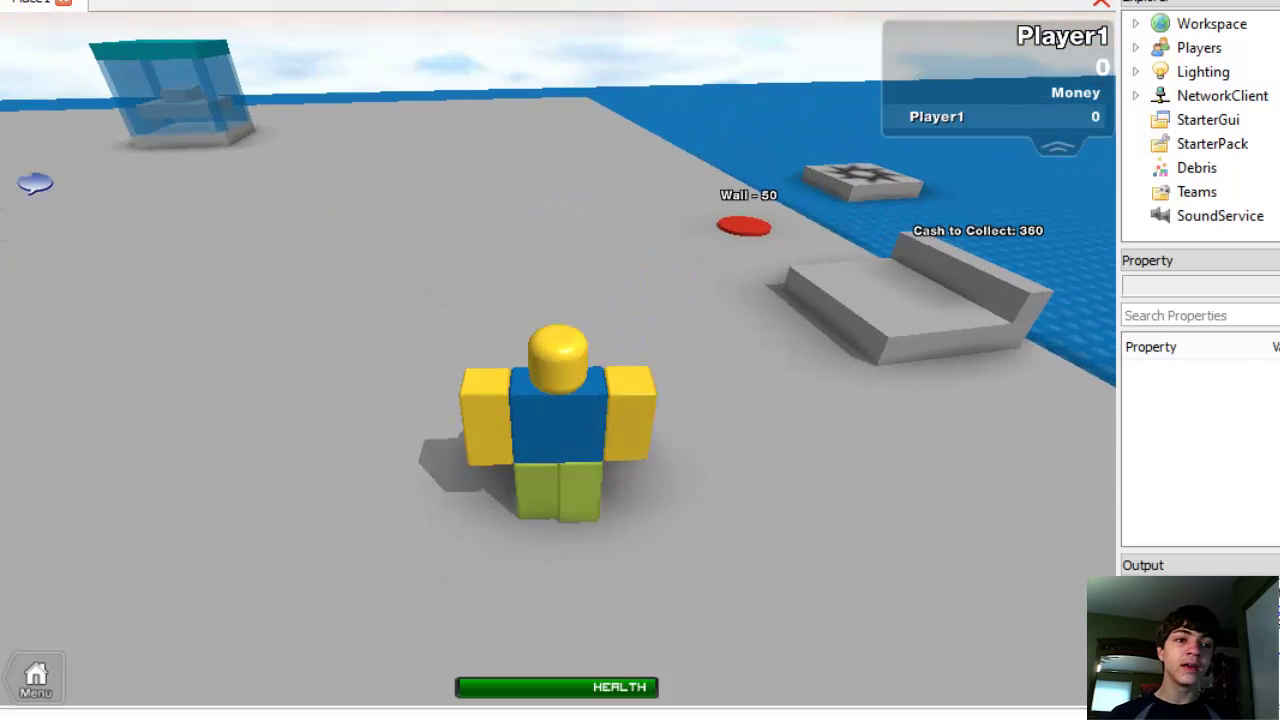
key(a)
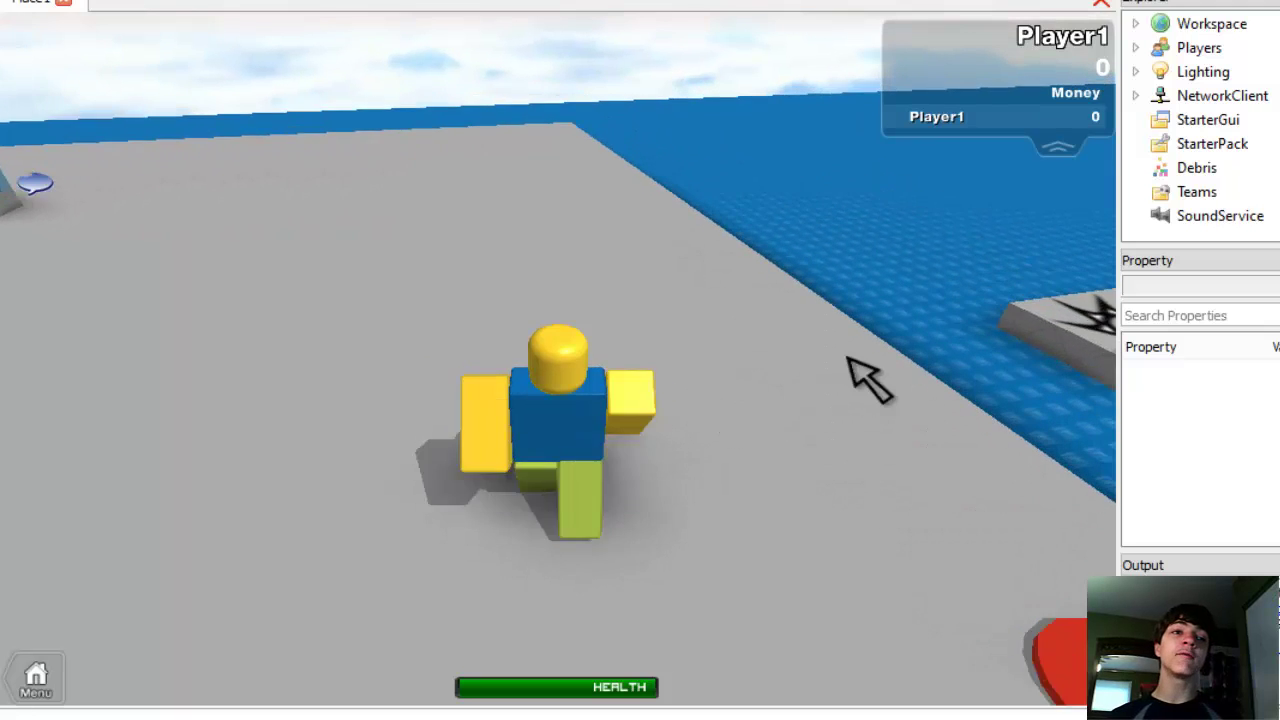
key(a)
key(s)
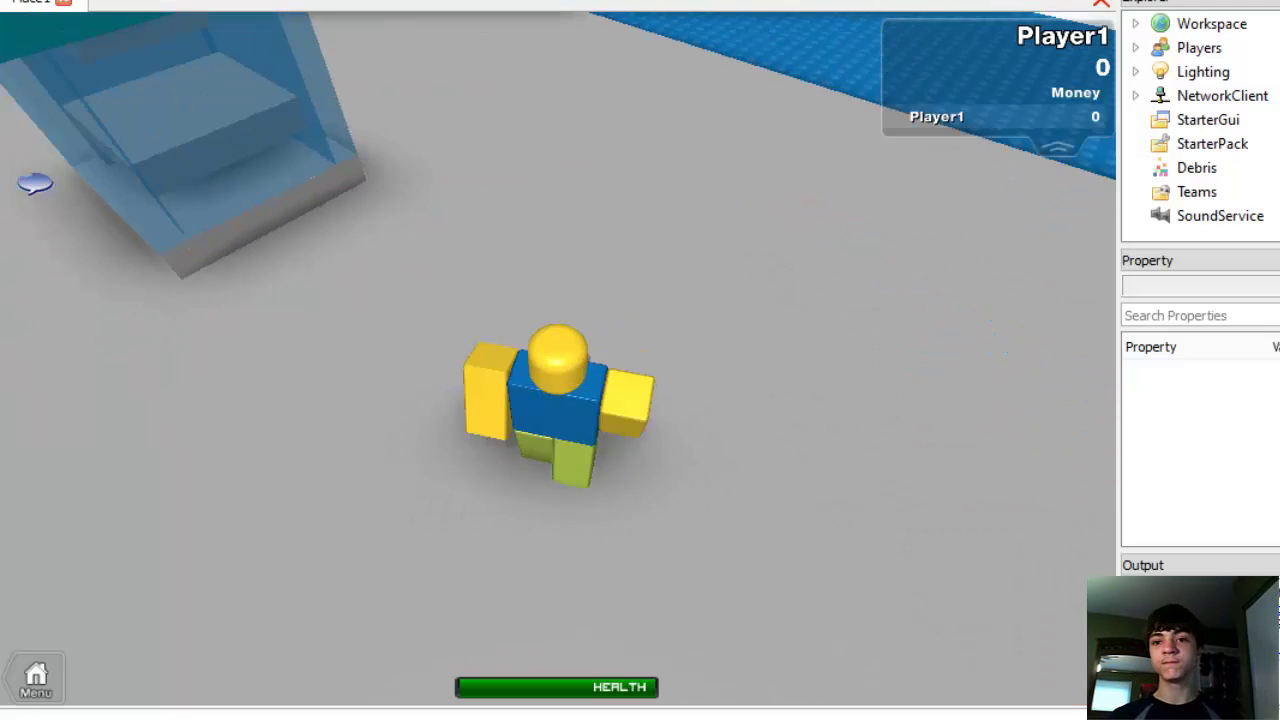
key(w)
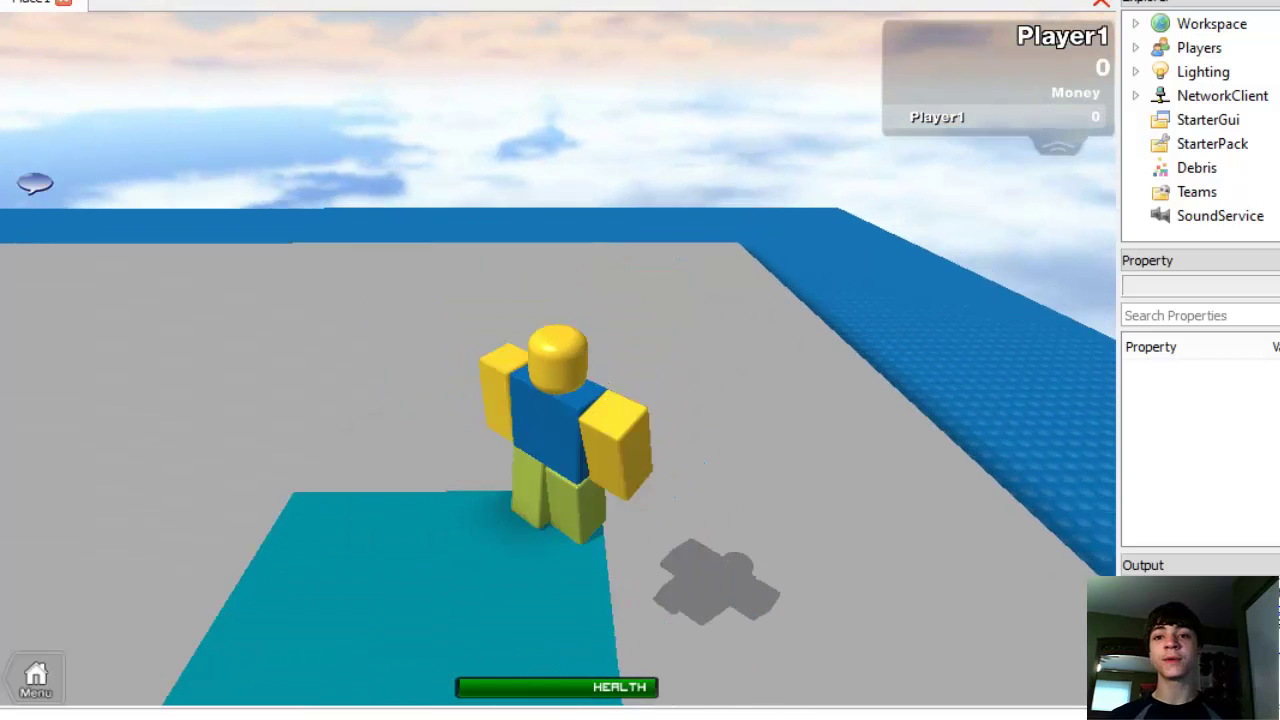
key(s)
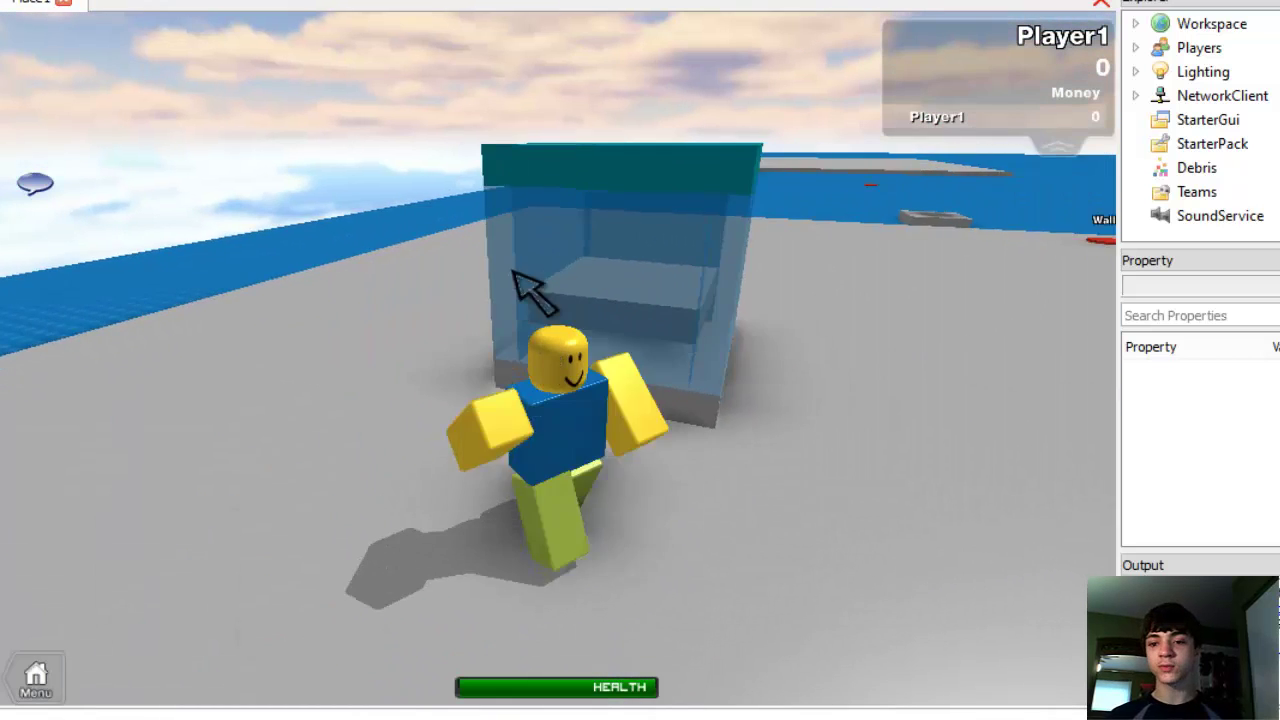
key(w)
key(a)
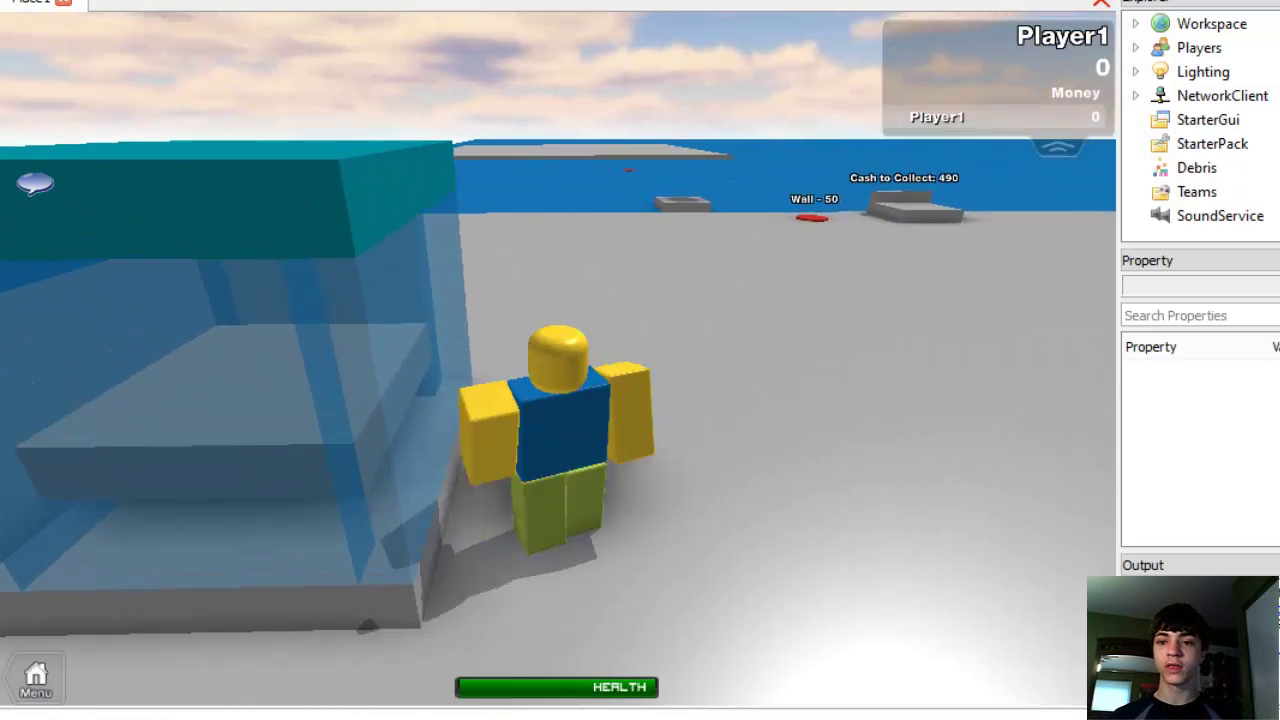
key(w)
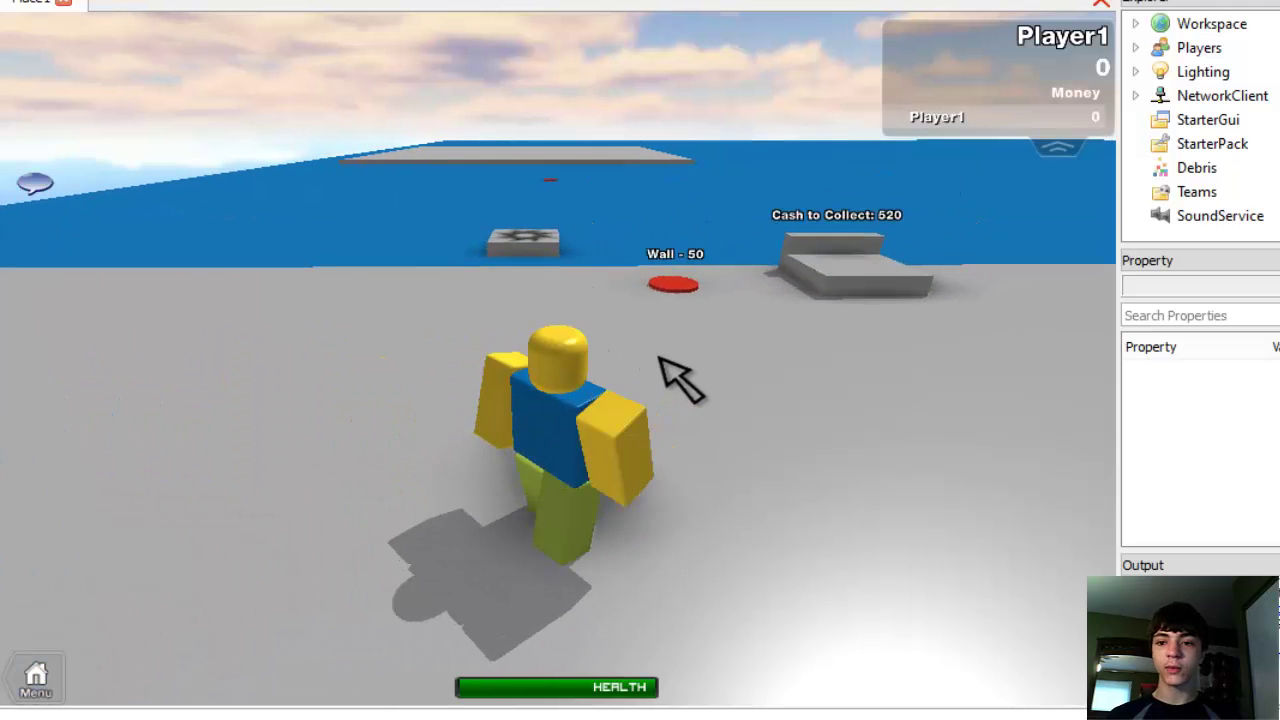
Collect the 550 cash and buy the wall on the Wall - 50 pad.
key(w)
key(w)
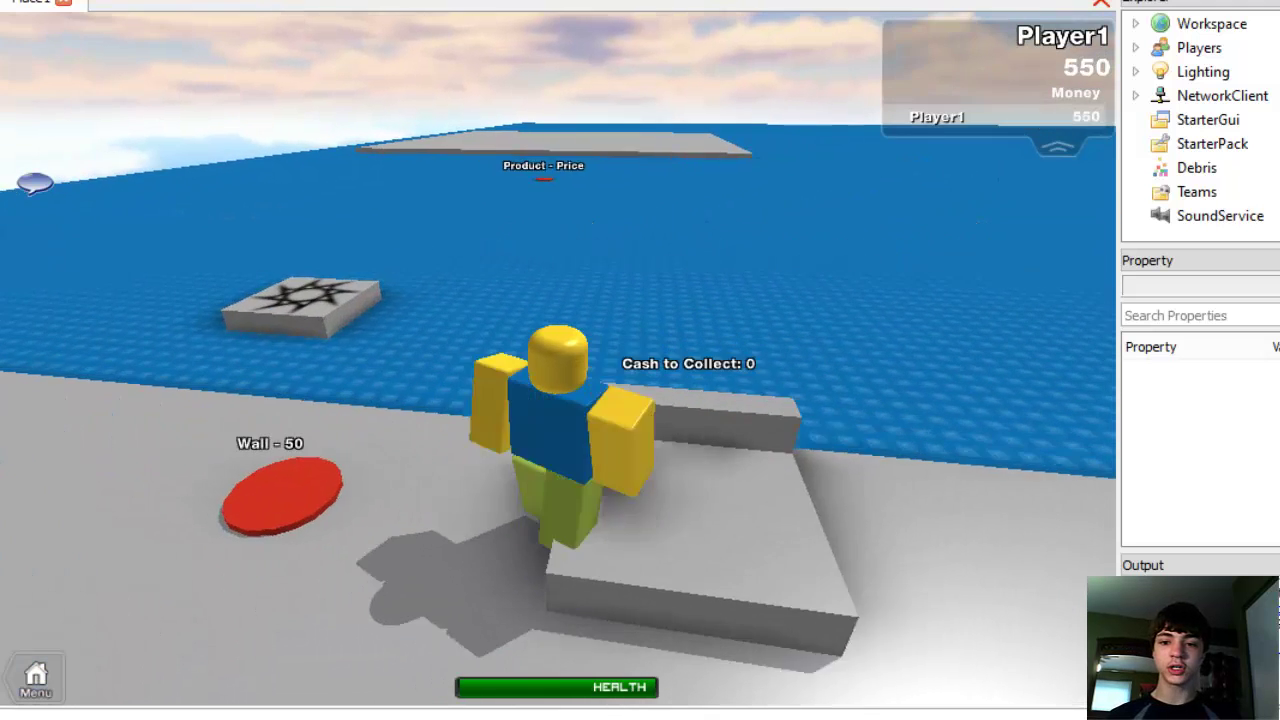
key(s)
key(w)
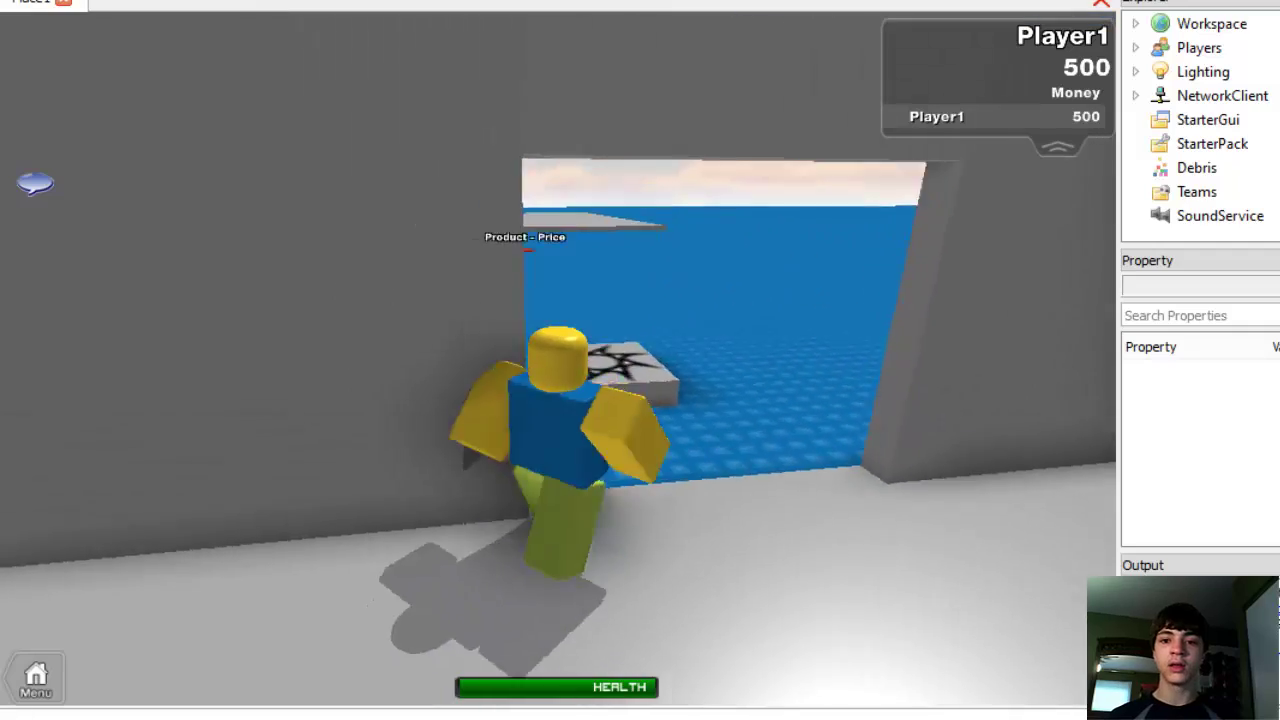
key(s)
key(s)
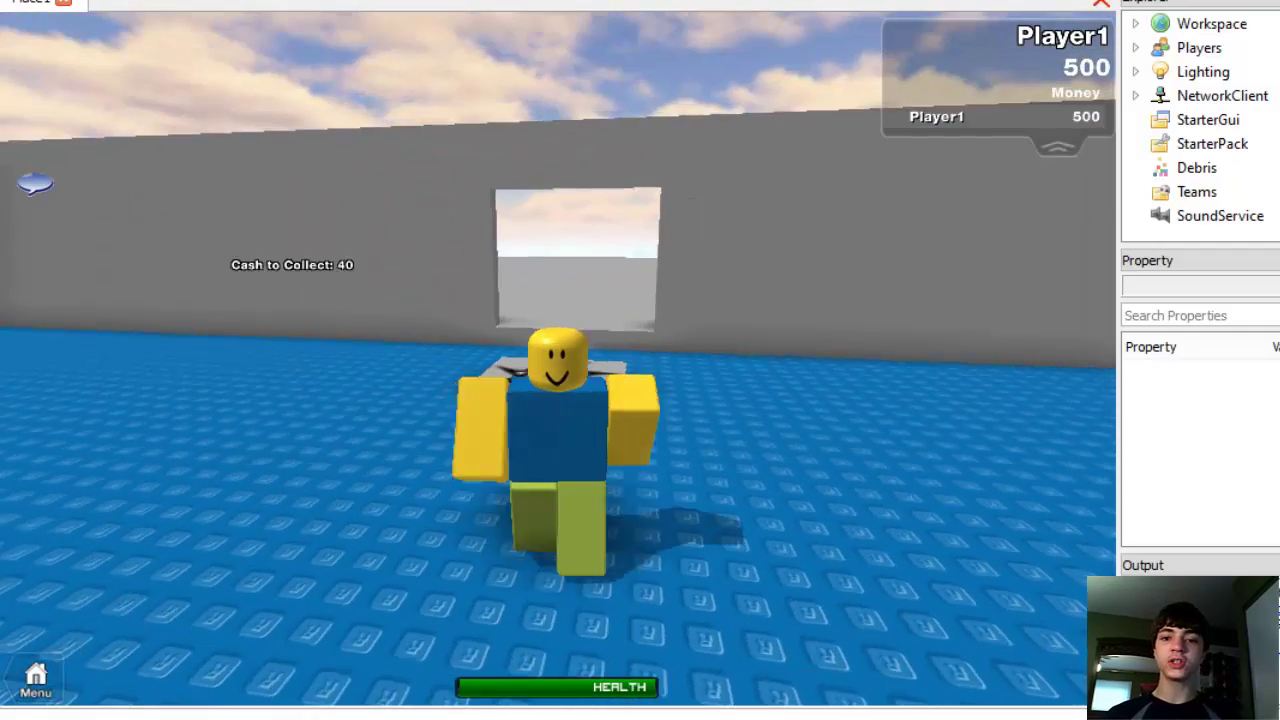
Walk through the new wall's doorway and along its inside.
key(w)
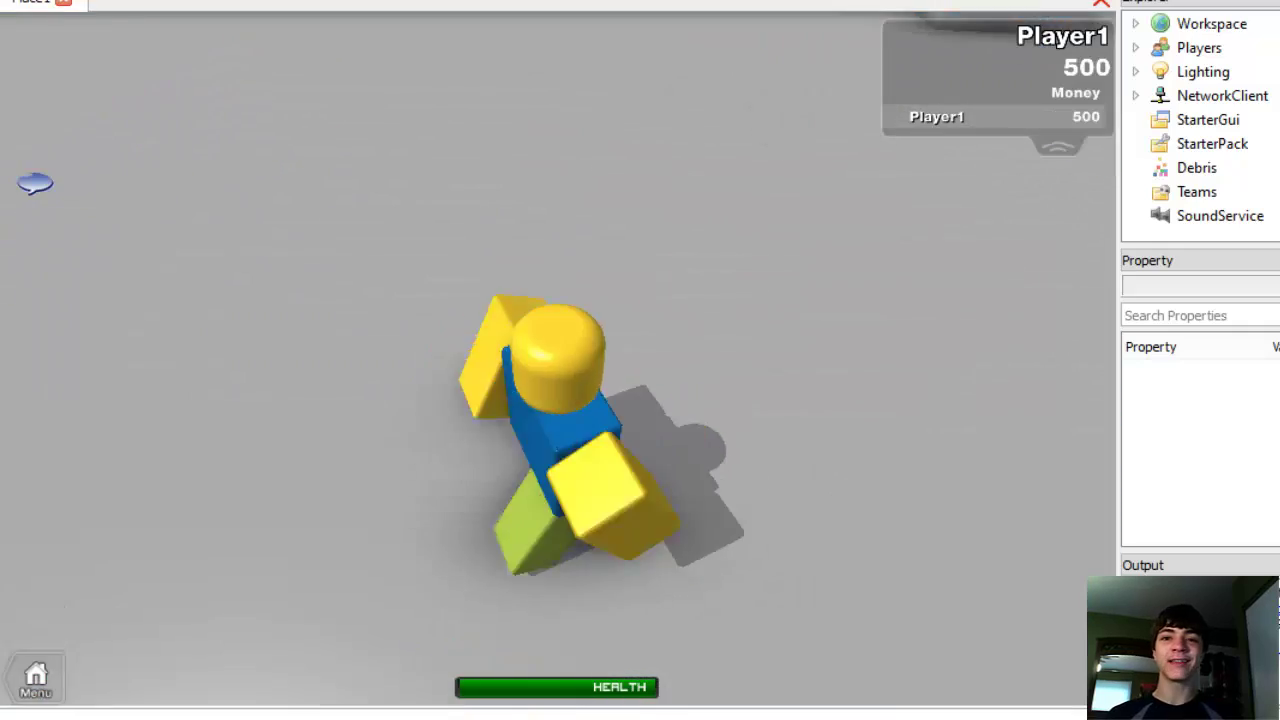
scroll(558, 400, down, 5)
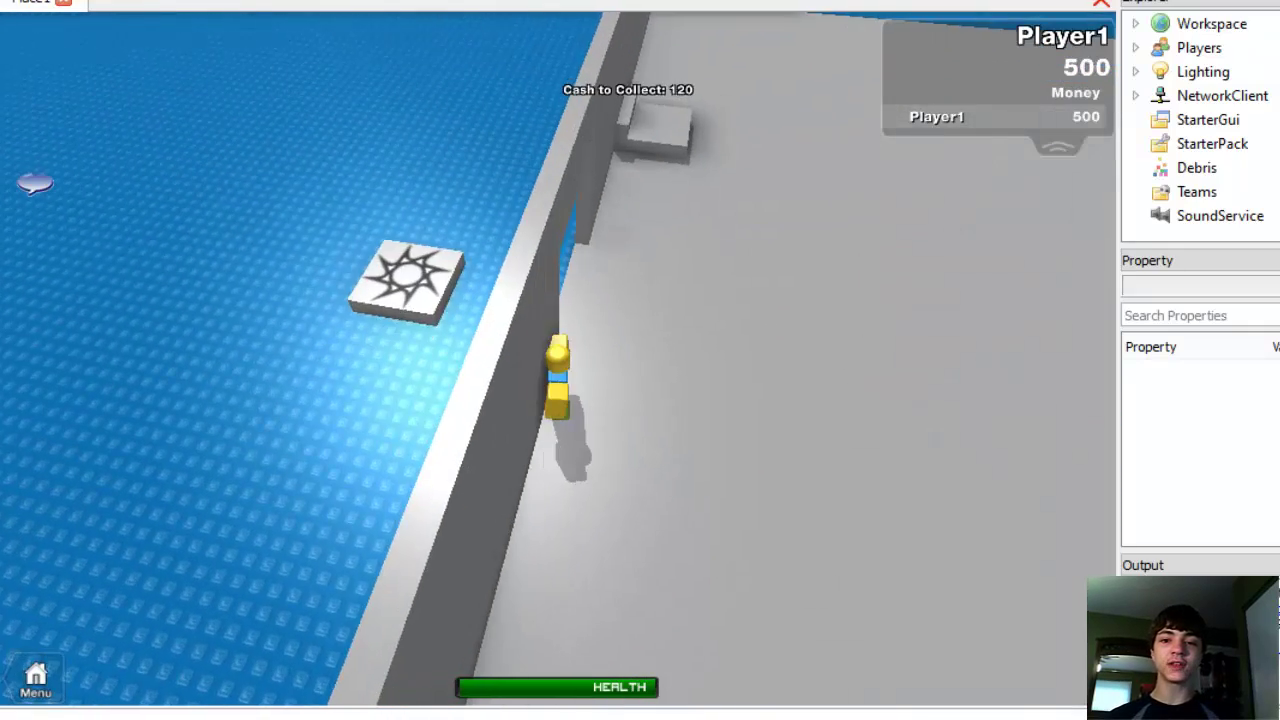
scroll(558, 400, up, 5)
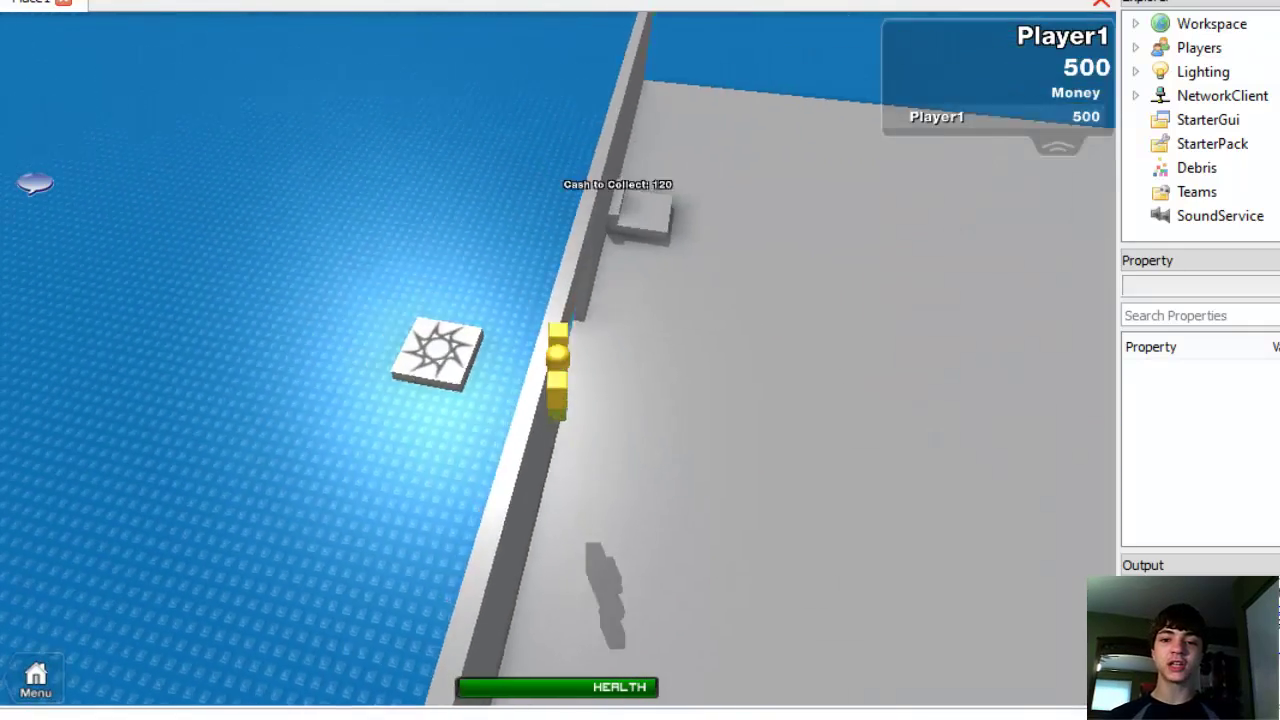
scroll(558, 400, down, 3)
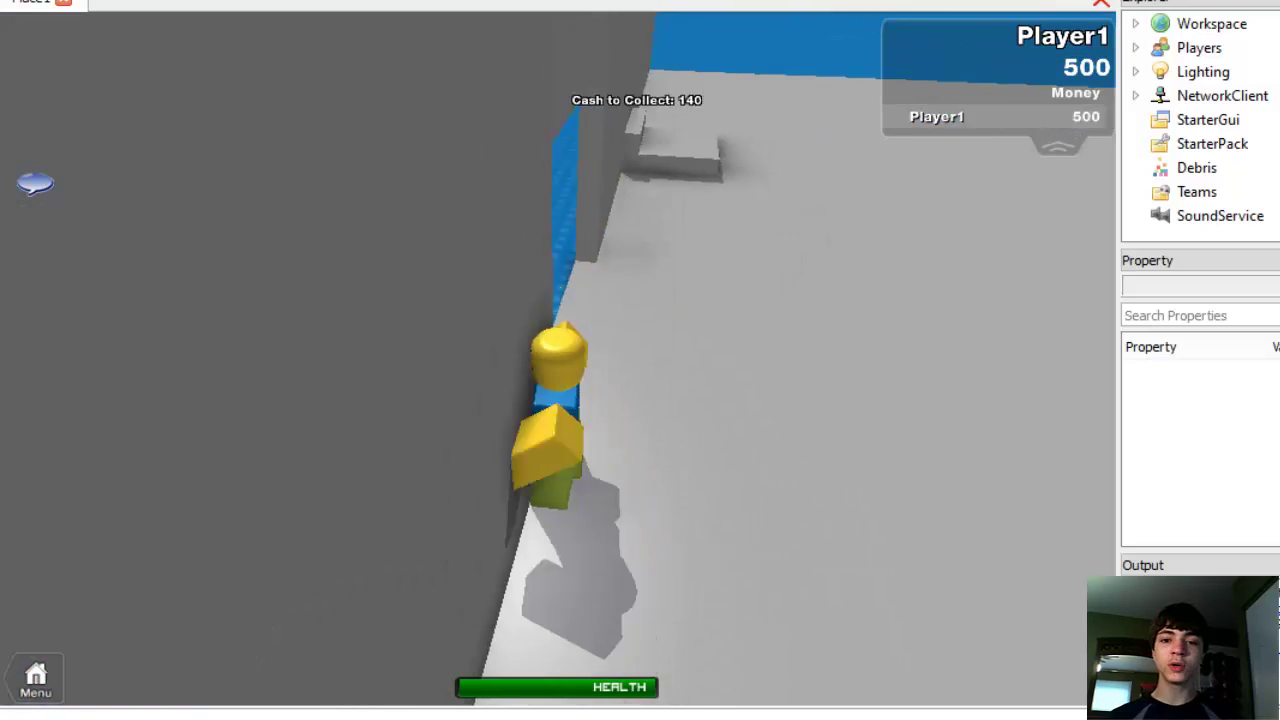
scroll(558, 400, down, 2)
key(d)
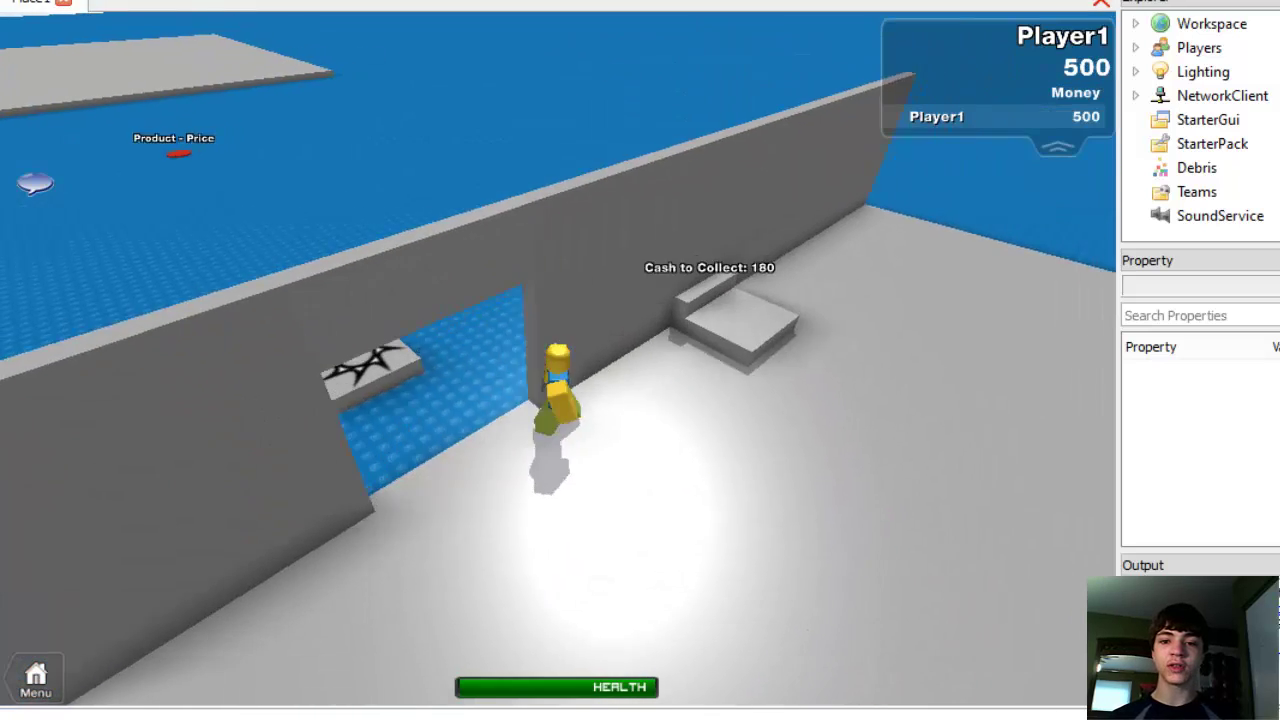
key(w)
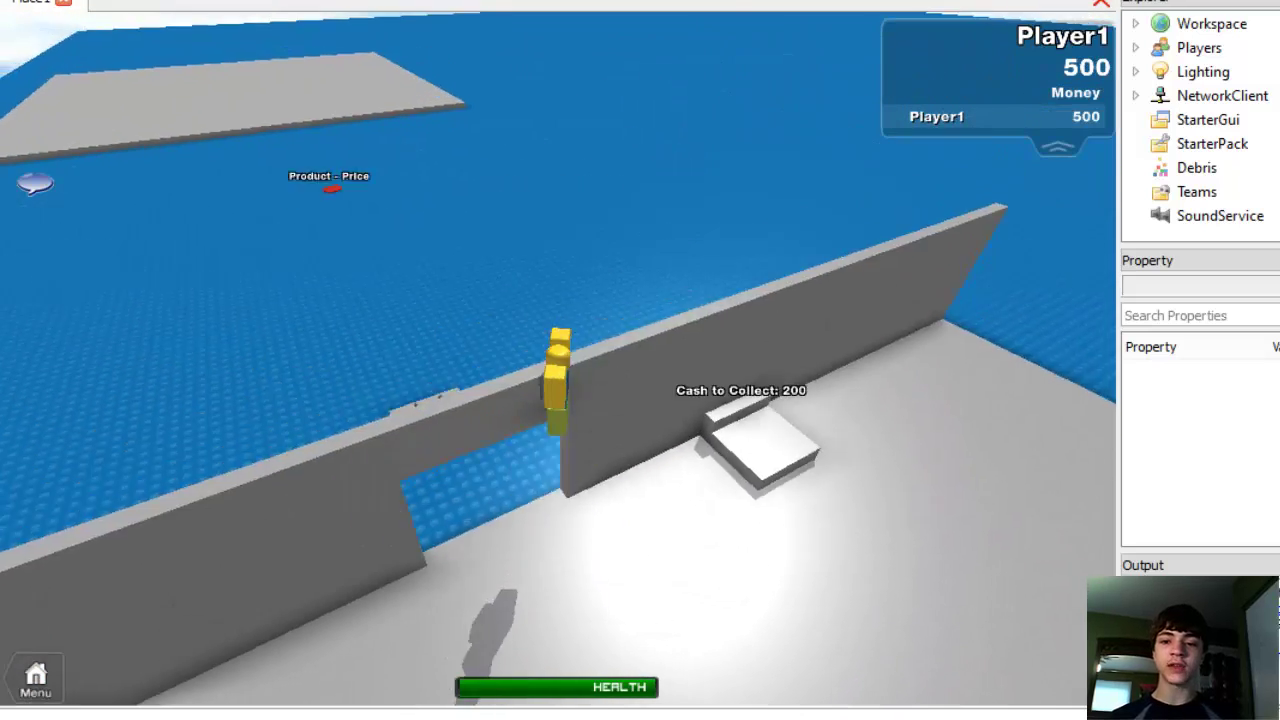
scroll(558, 400, up, 3)
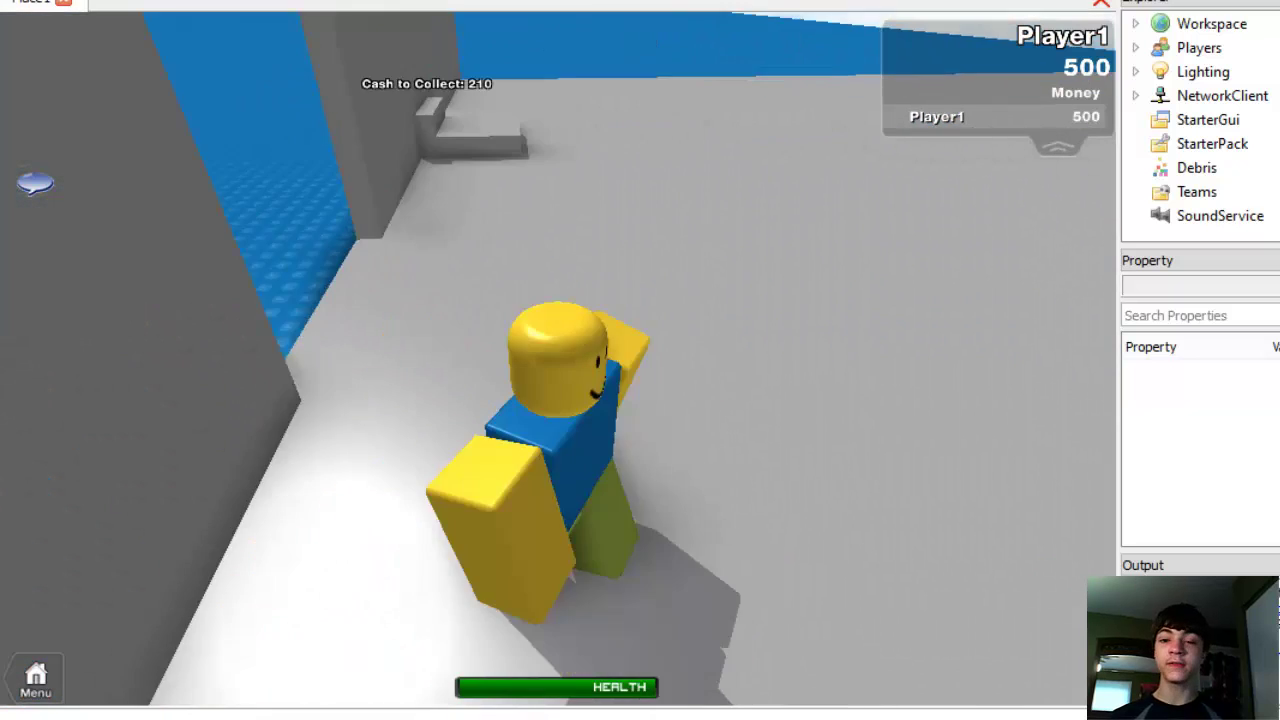
scroll(558, 400, down, 5)
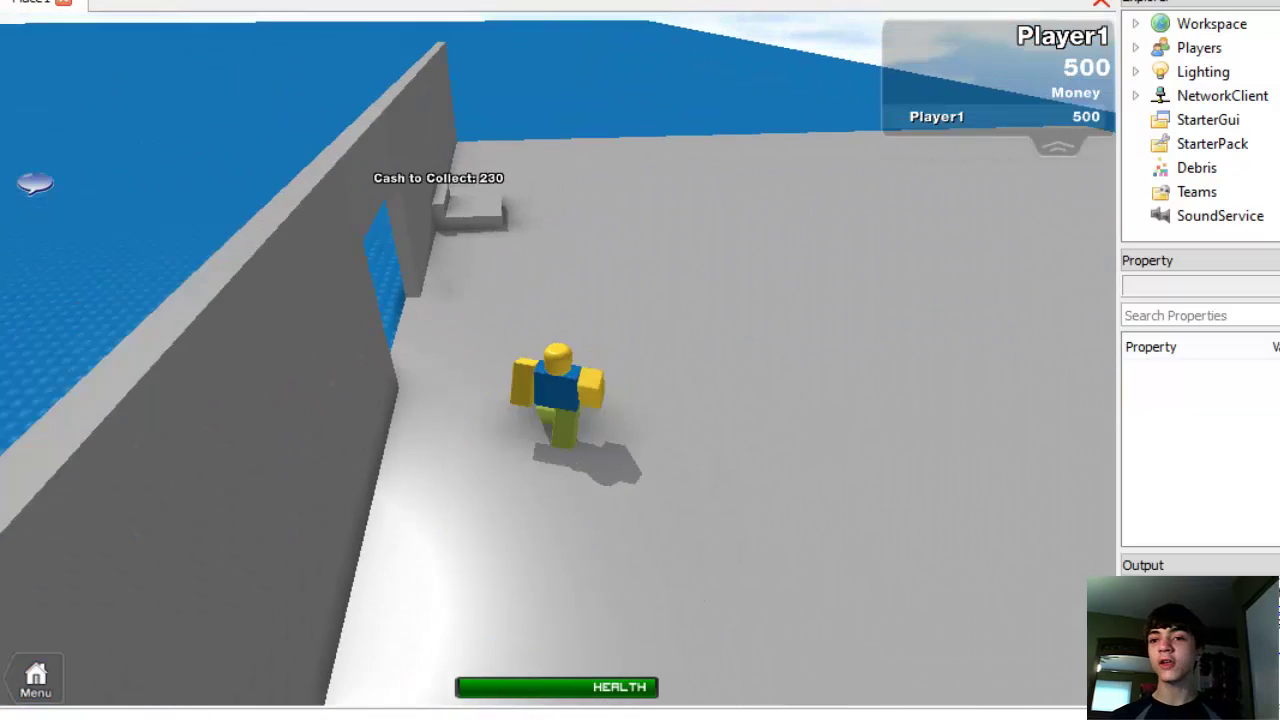